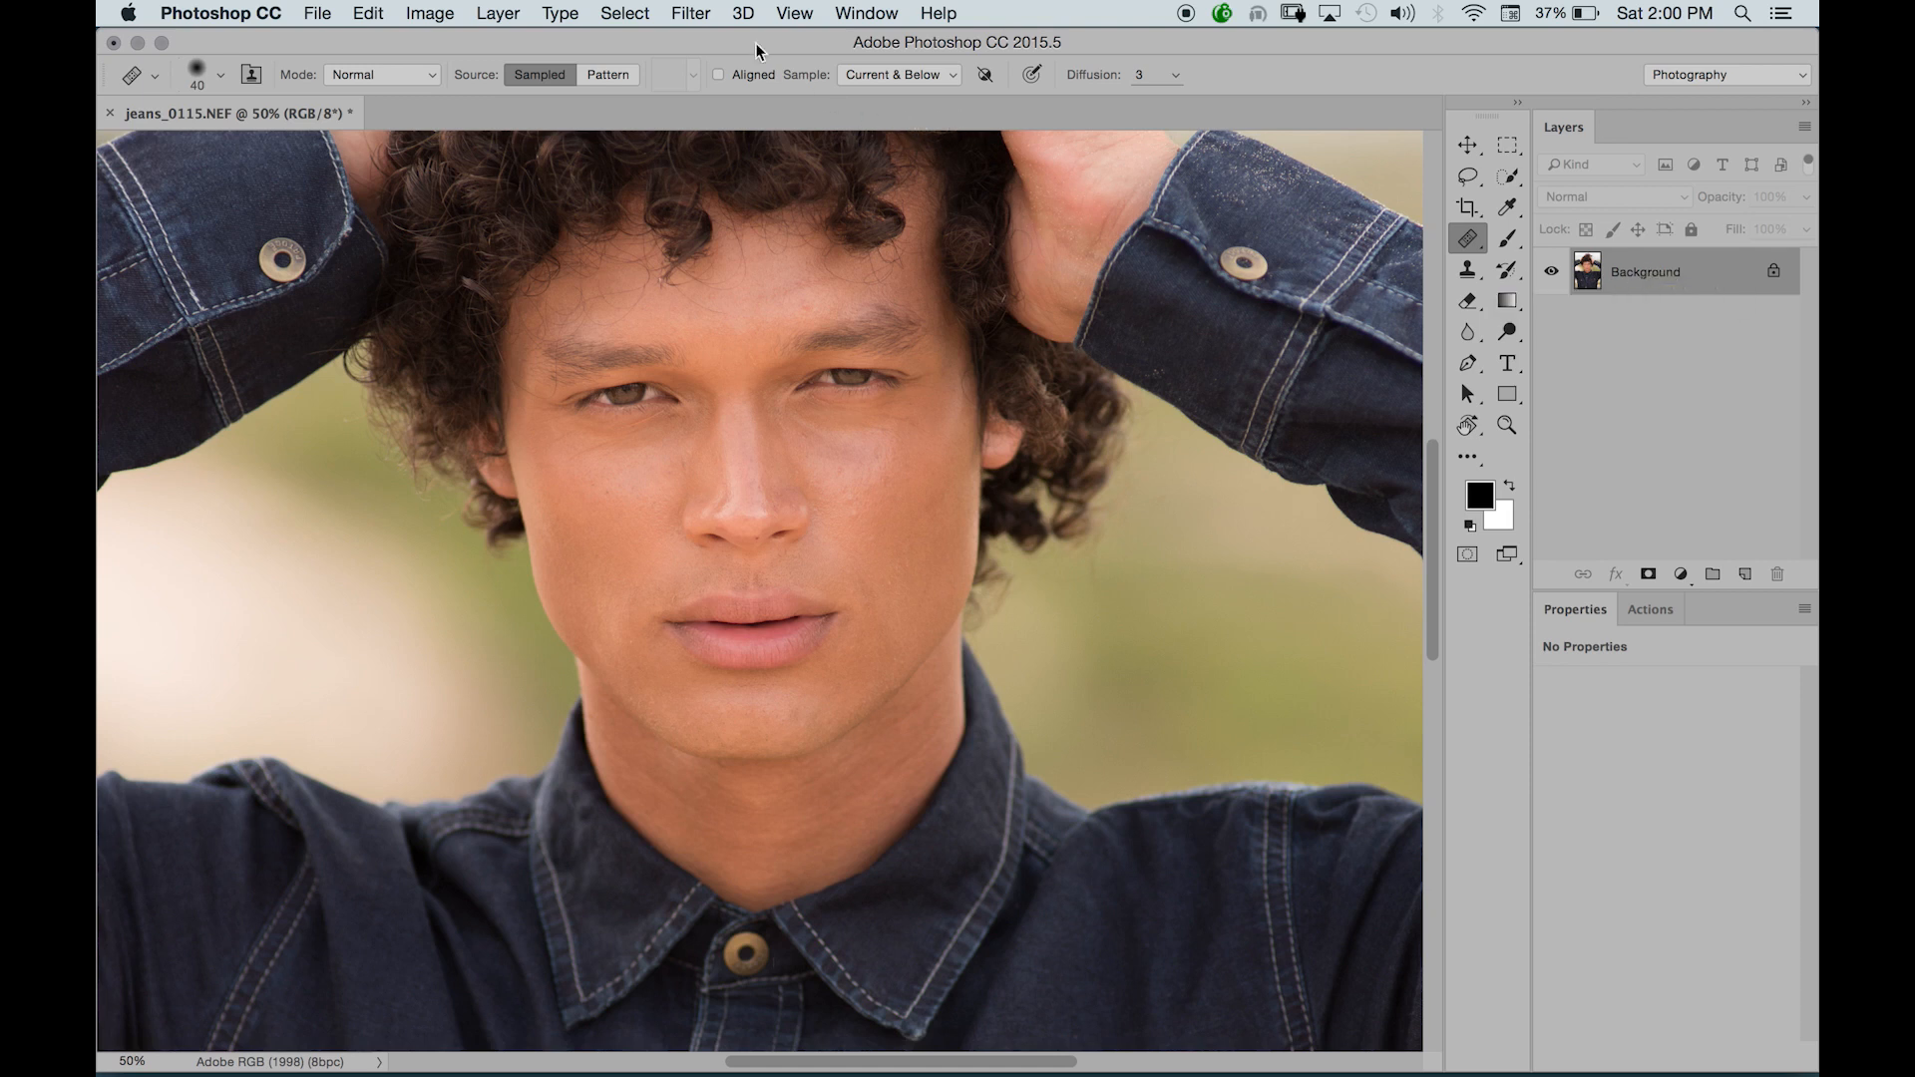
Open the Liquify filter and reshape the nose with the Face tool to height -20 and width -10.
{"action": "left_click", "coordinate": [679, 13]}
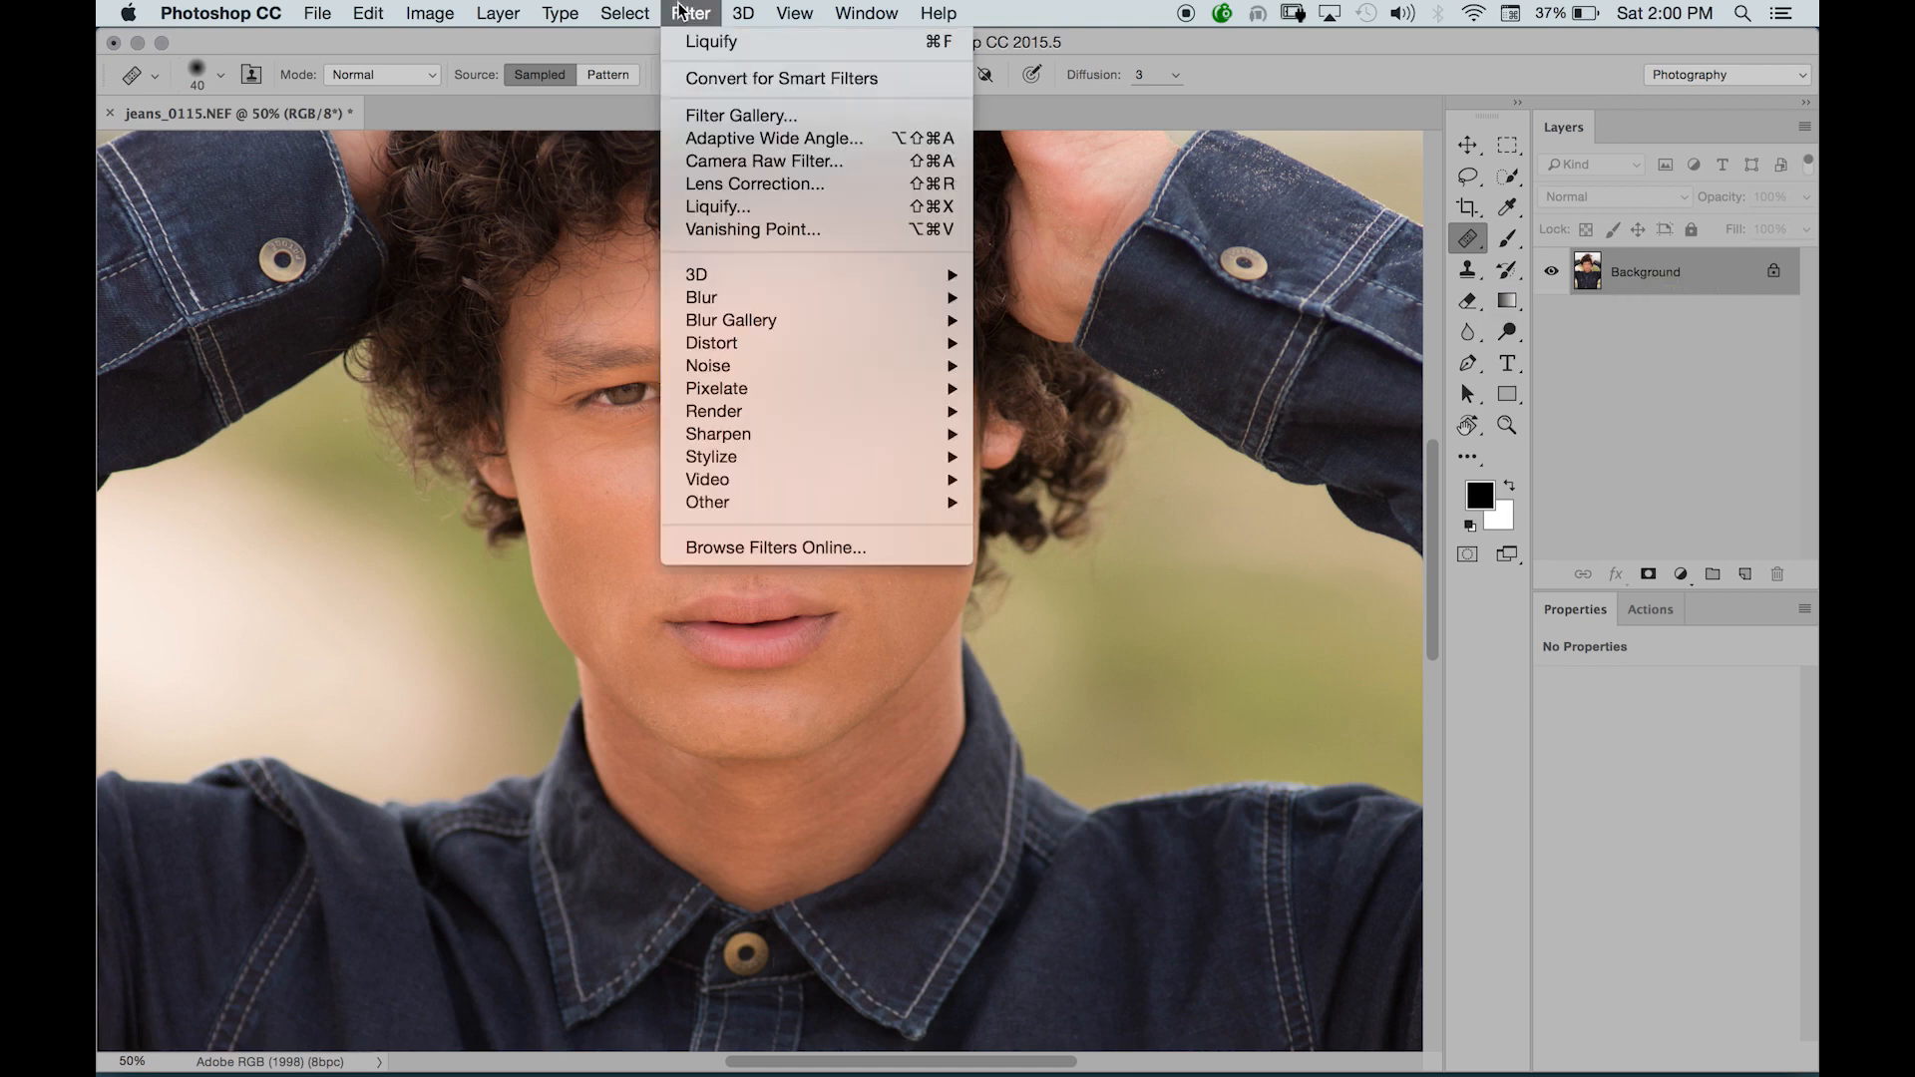
{"action": "left_click", "coordinate": [714, 206]}
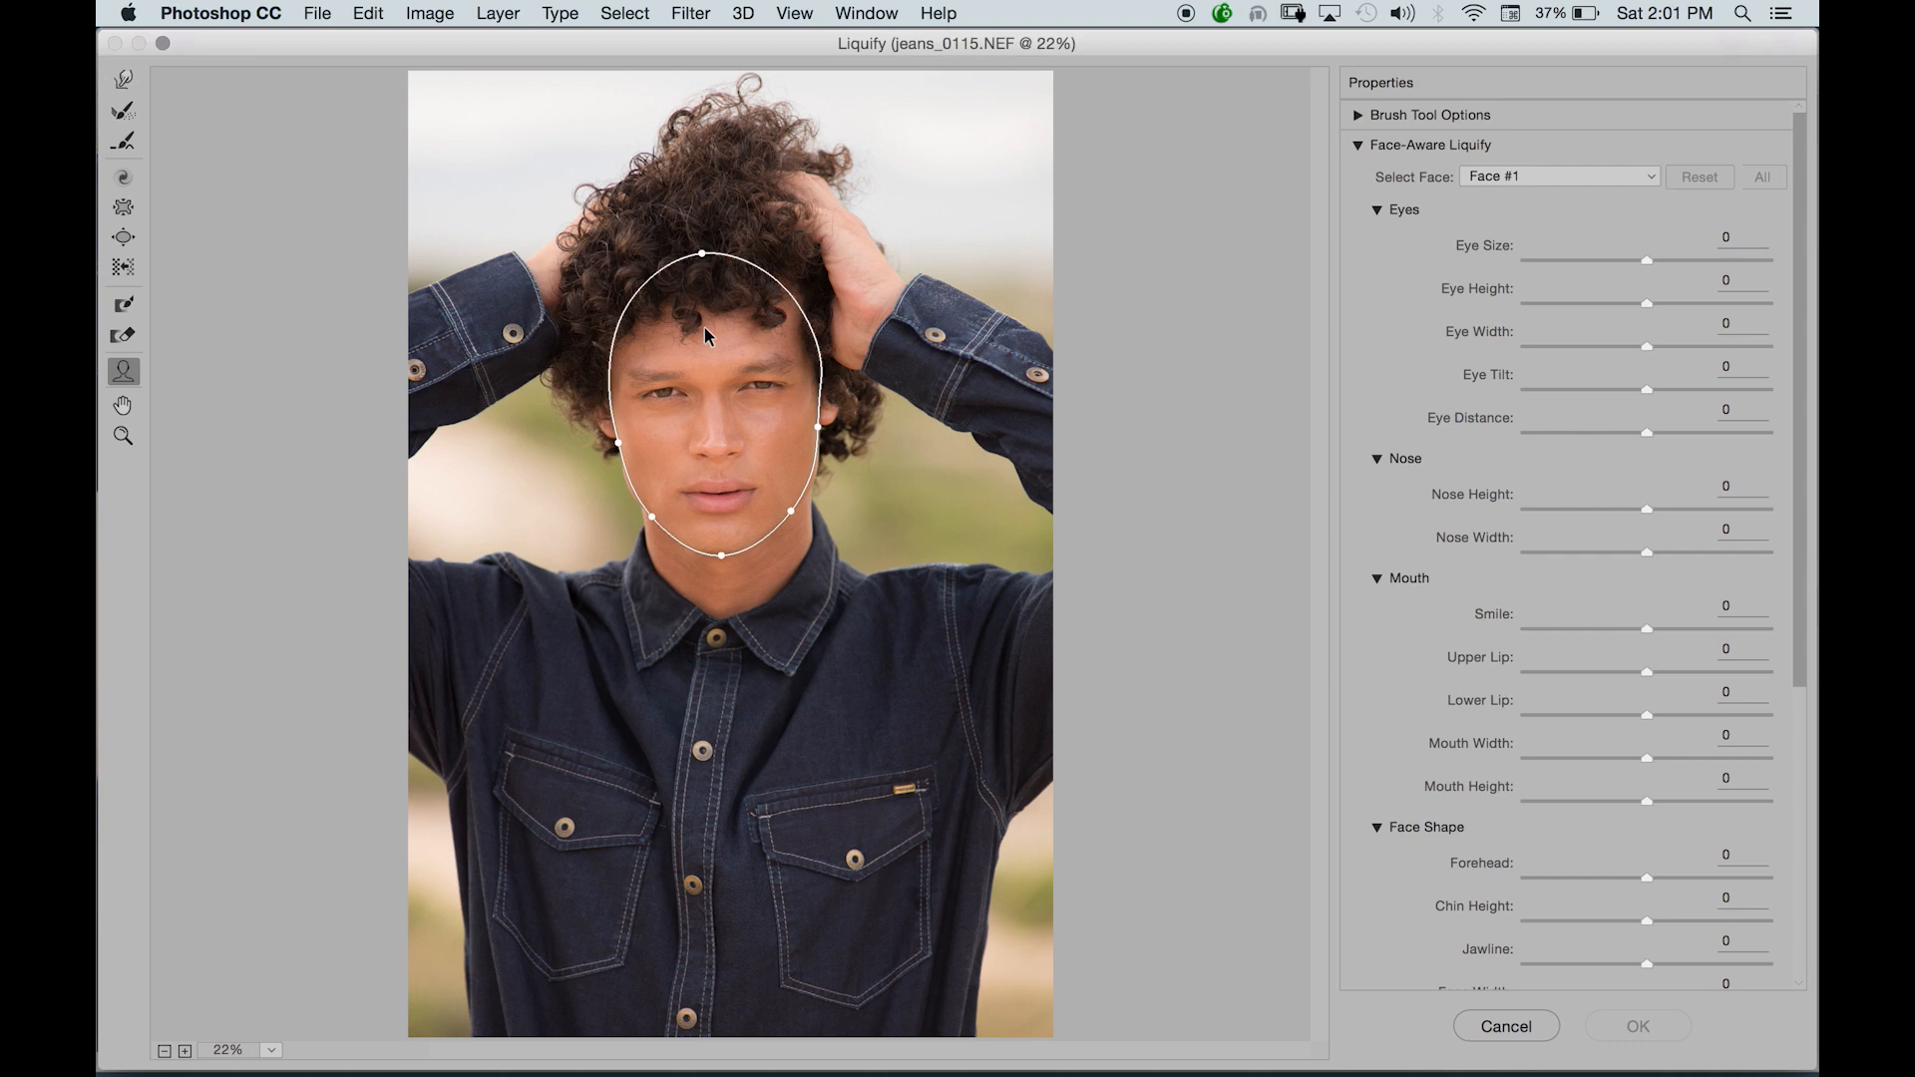
{"action": "key", "text": "super+plus"}
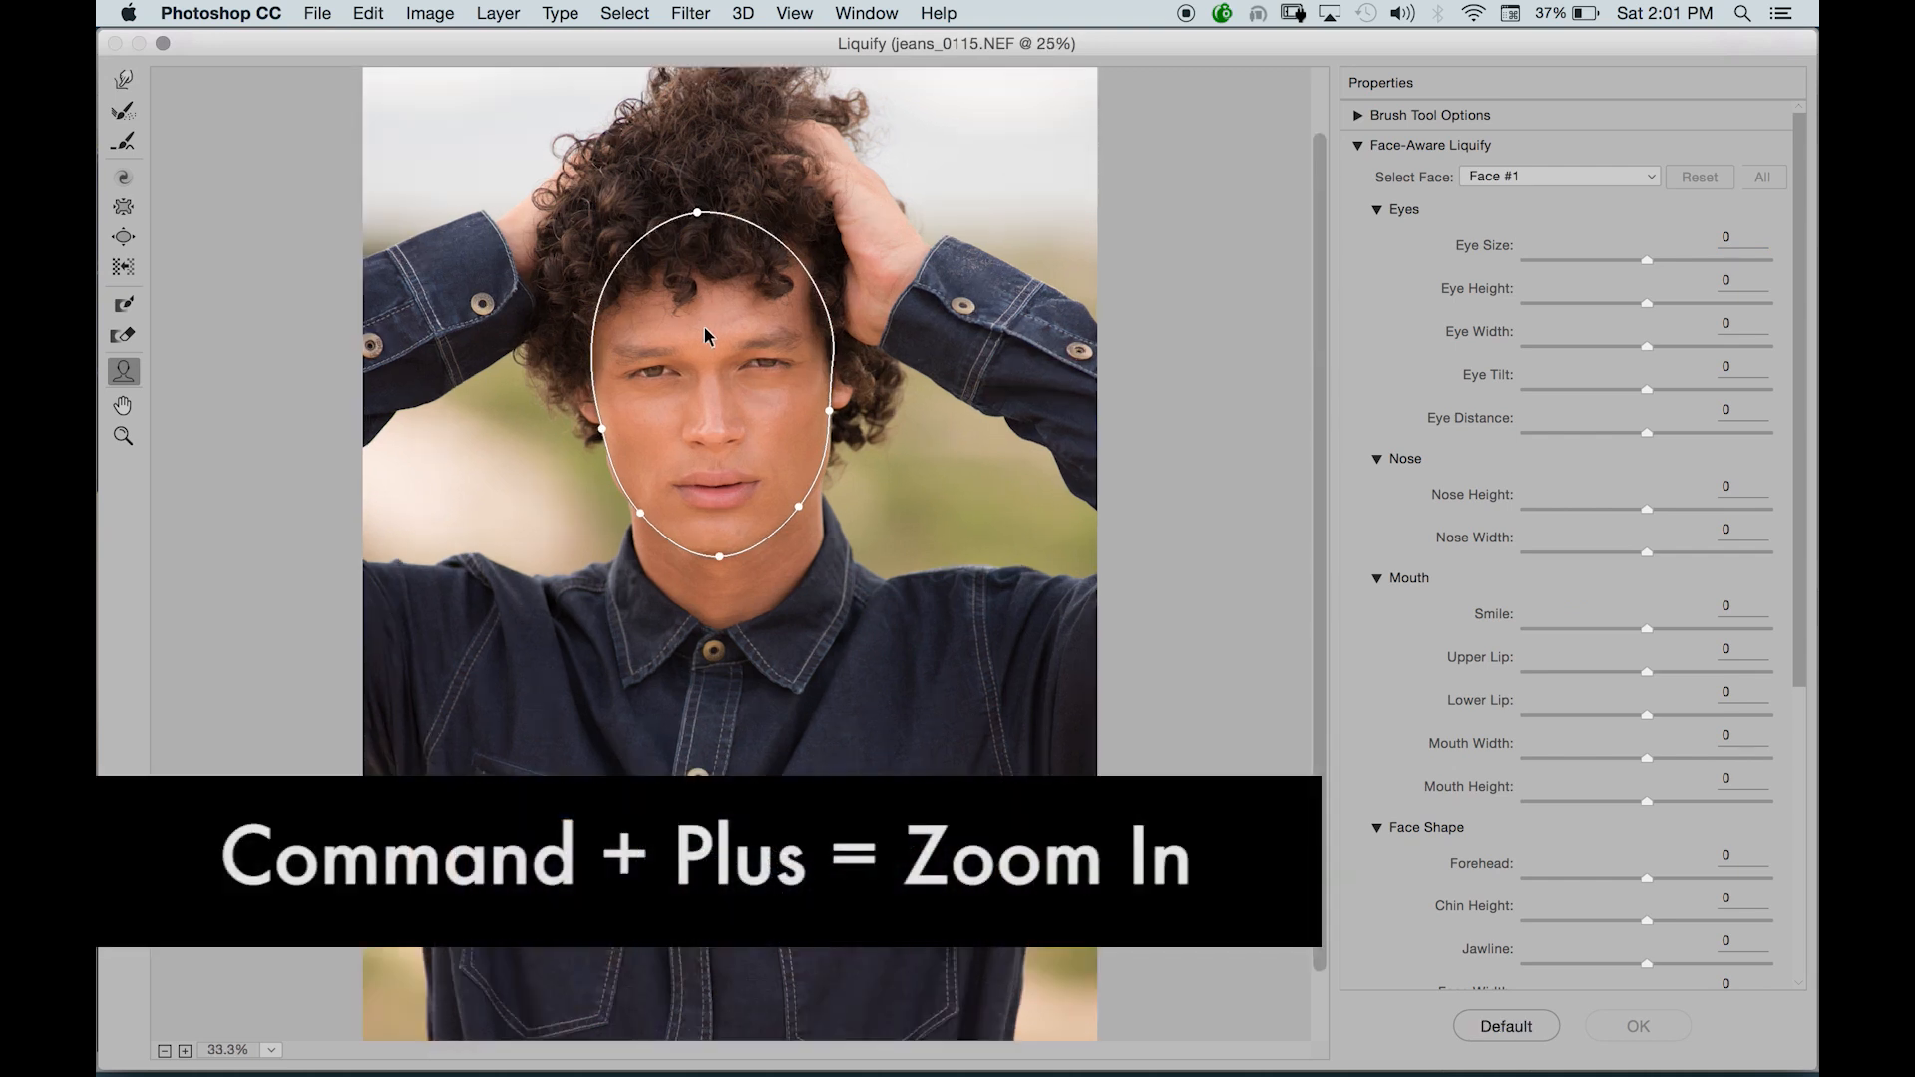
{"action": "key", "text": "super+plus"}
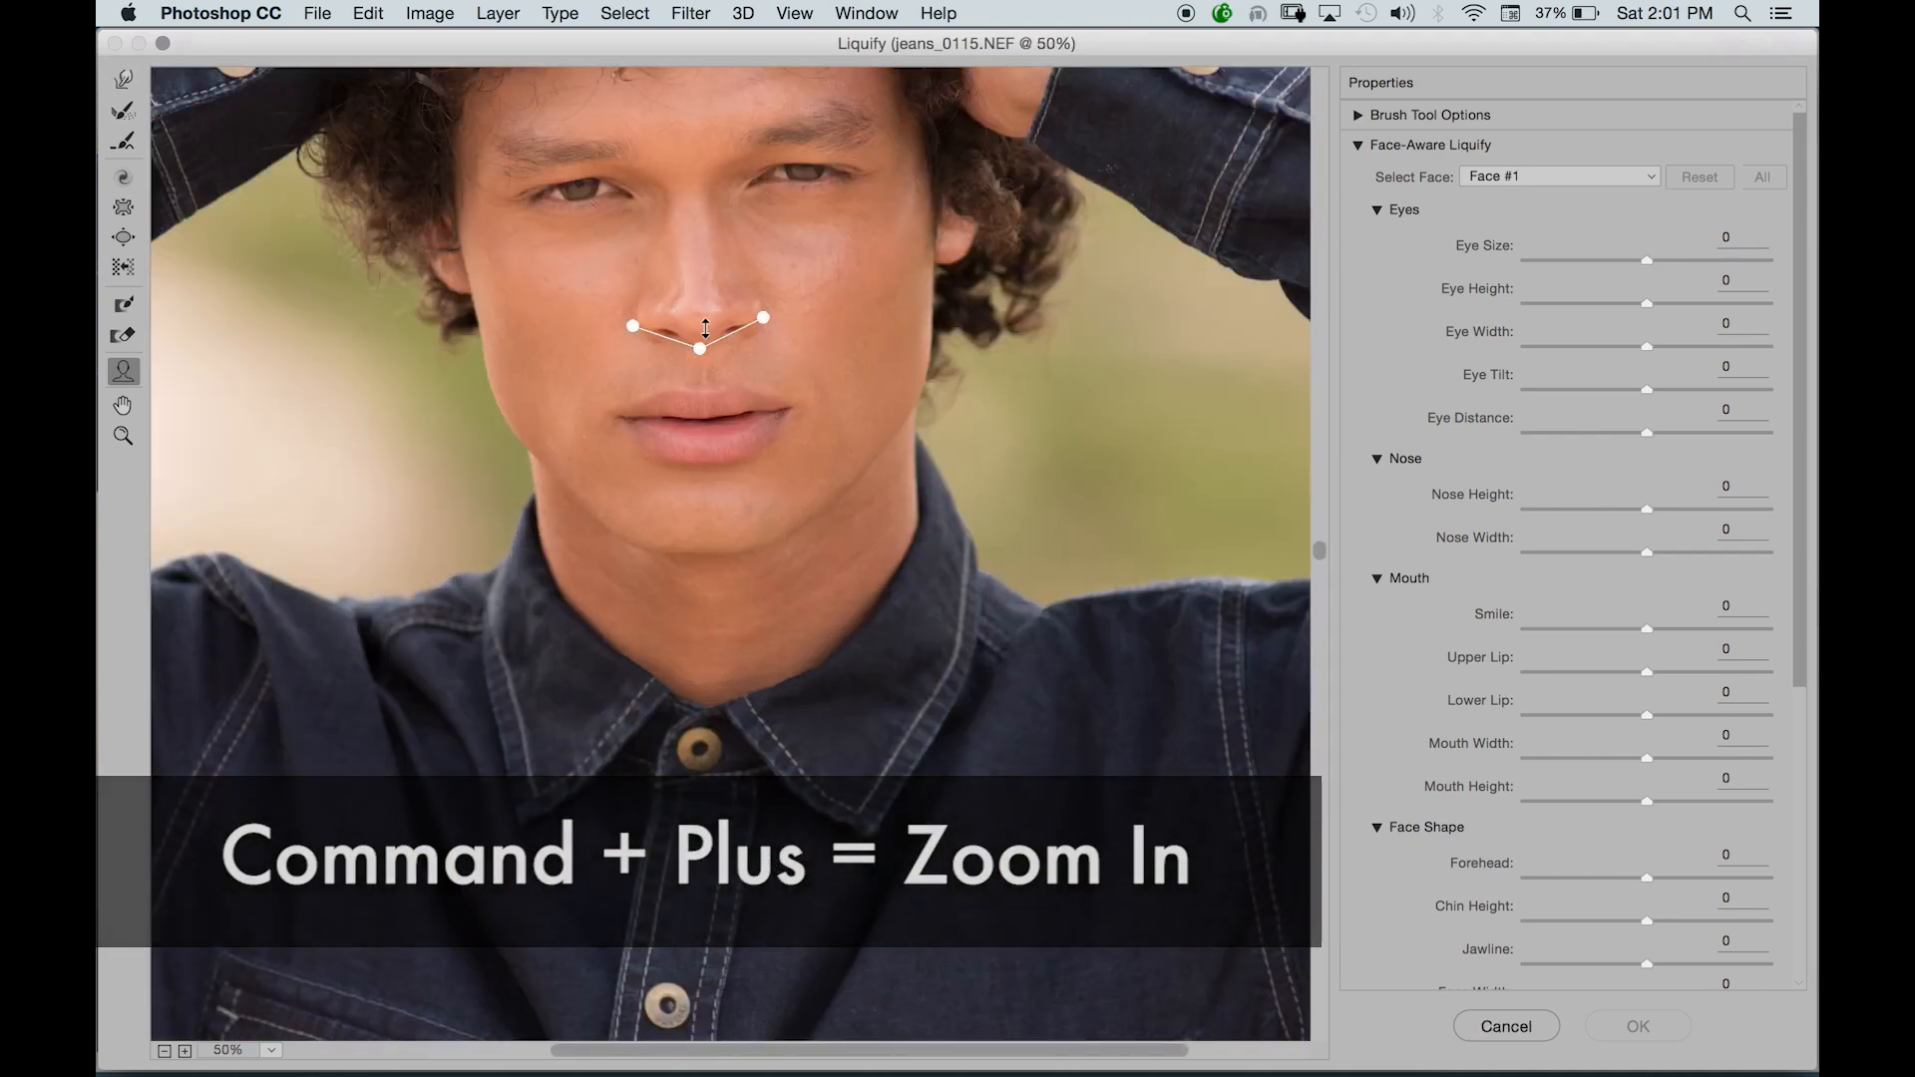
{"action": "mouse_move", "coordinate": [755, 264]}
{"action": "left_mouse_down"}
{"action": "mouse_move", "coordinate": [750, 366]}
{"action": "mouse_move", "coordinate": [798, 492]}
{"action": "mouse_move", "coordinate": [787, 540]}
{"action": "left_mouse_up"}
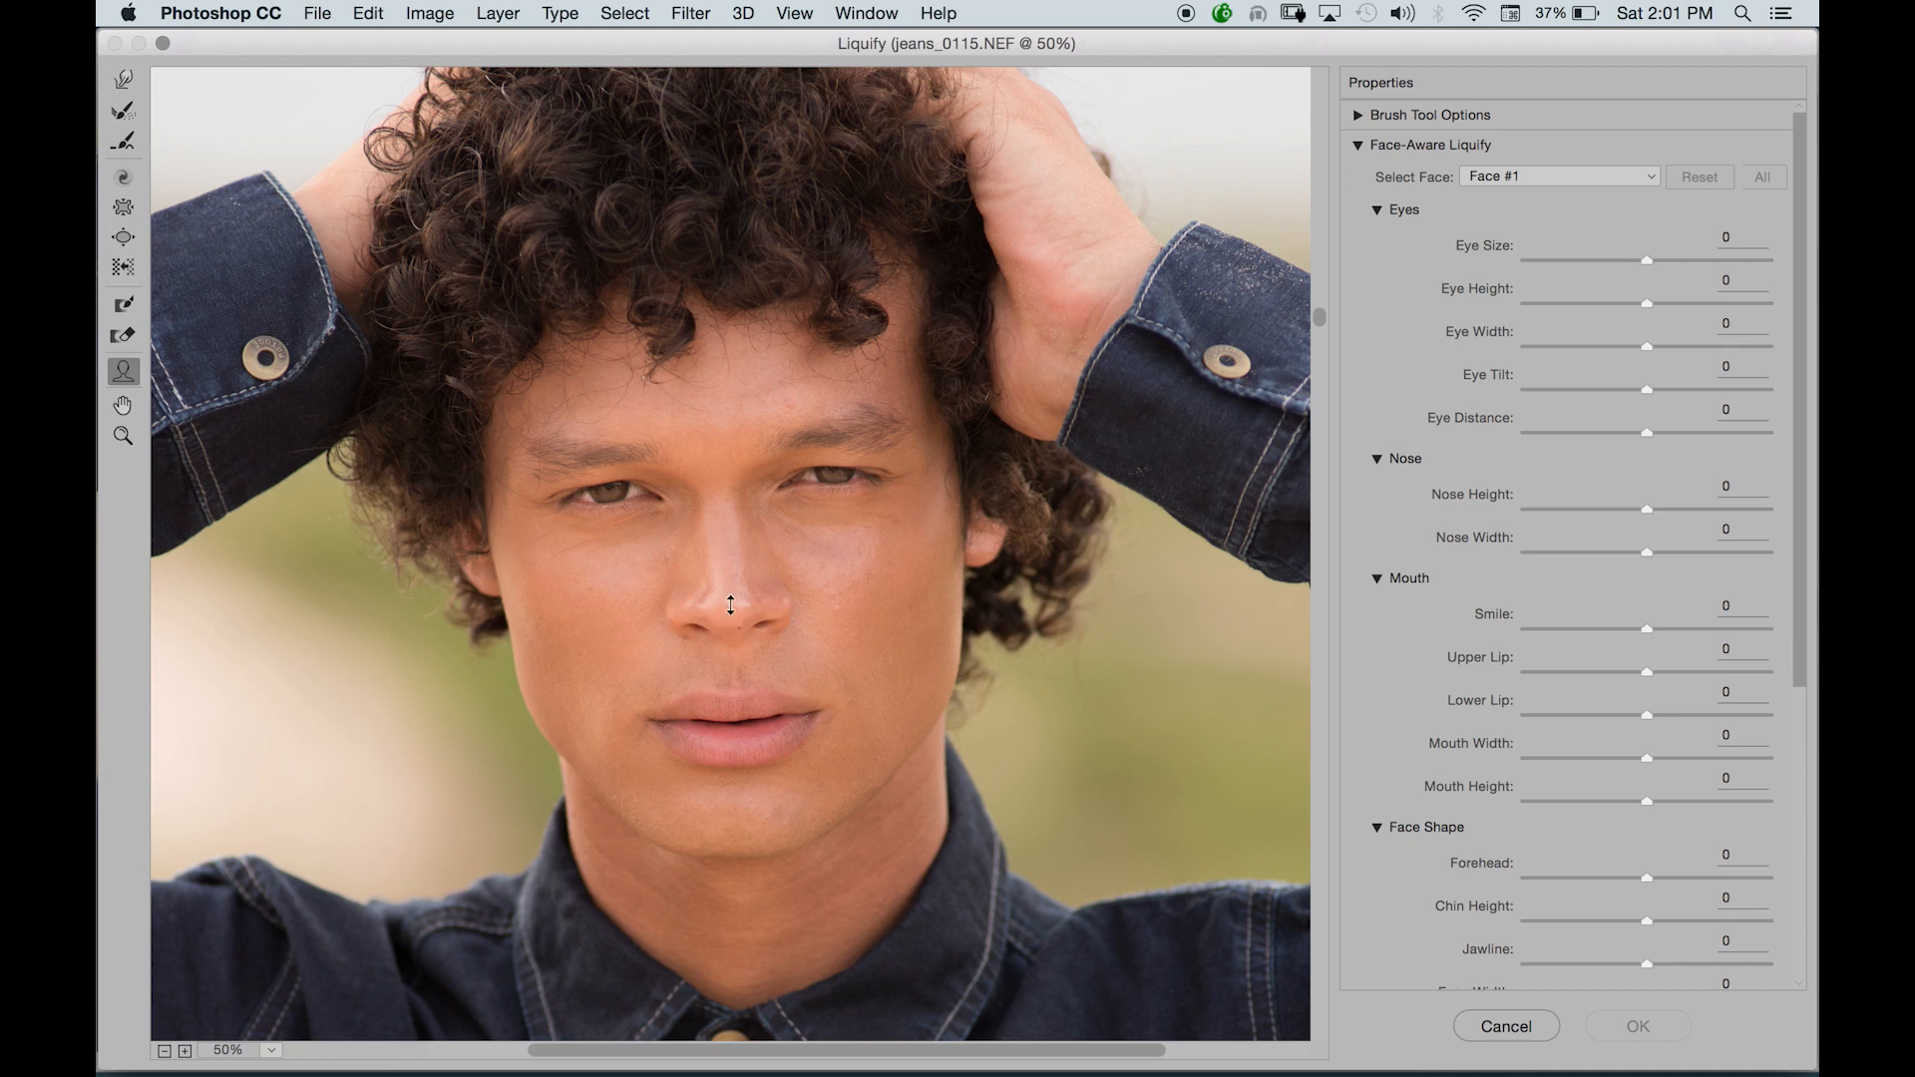
{"action": "left_click_drag", "start_coordinate": [728, 646], "coordinate": [777, 630]}
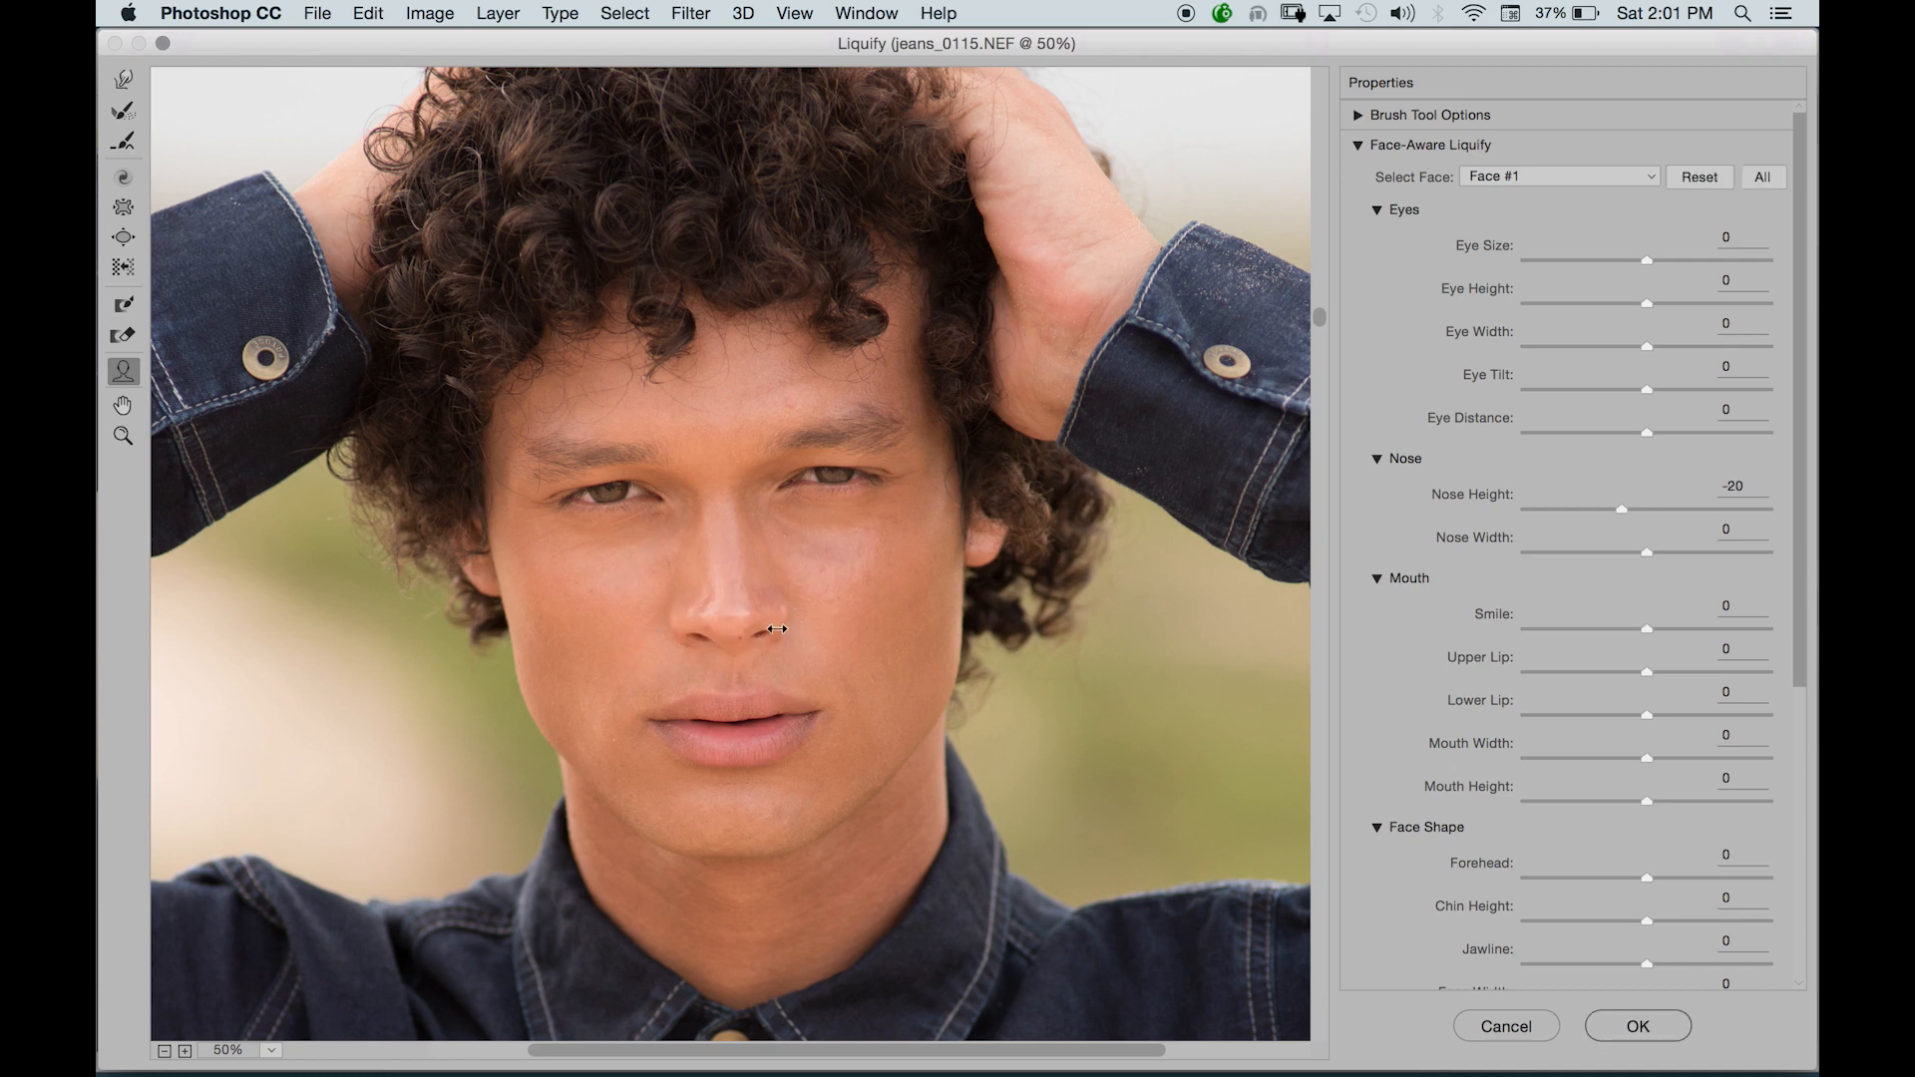
{"action": "left_click_drag", "start_coordinate": [795, 626], "coordinate": [729, 683]}
Reshape the mouth with the Face tool to smile 9, upper lip -18 and lower lip 94.
{"action": "mouse_move", "coordinate": [729, 748]}
{"action": "left_mouse_down"}
{"action": "mouse_move", "coordinate": [735, 697]}
{"action": "mouse_move", "coordinate": [725, 751]}
{"action": "left_mouse_up"}
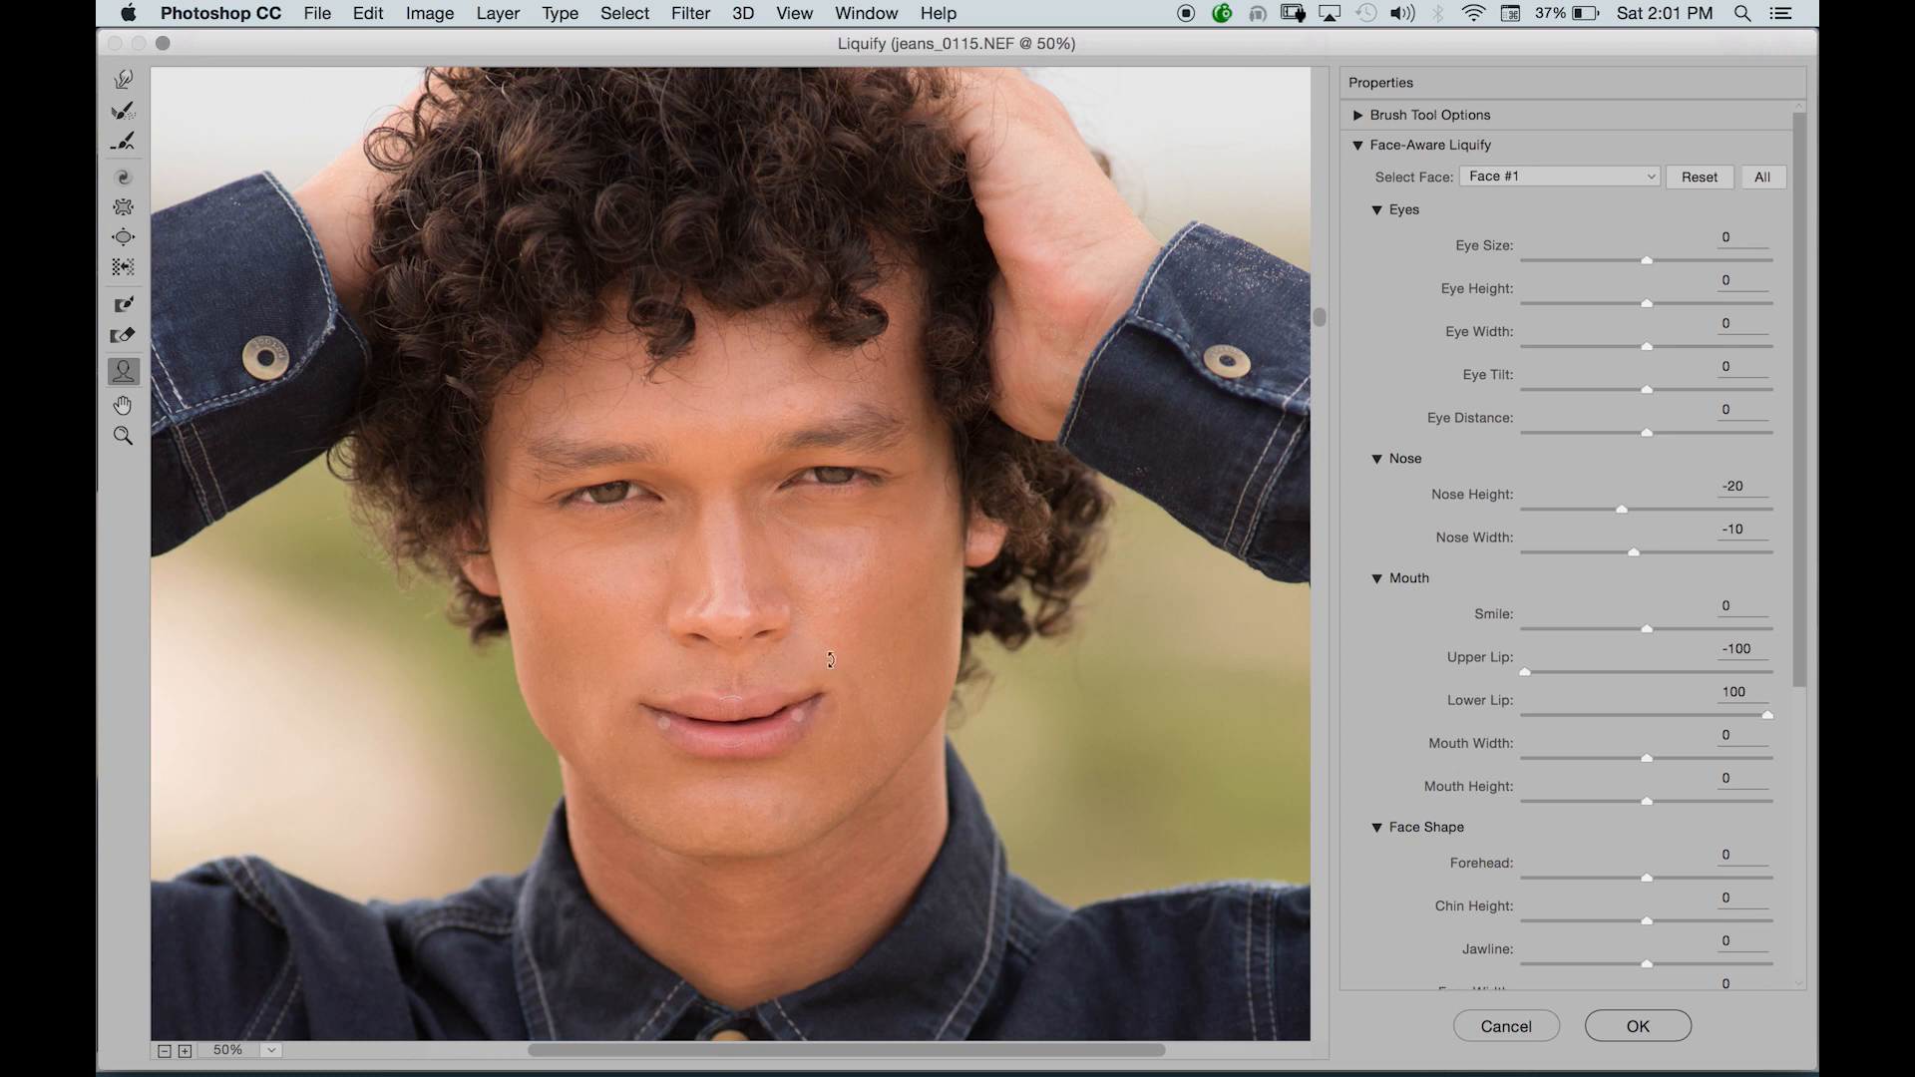
{"action": "left_click_drag", "start_coordinate": [827, 737], "coordinate": [828, 691]}
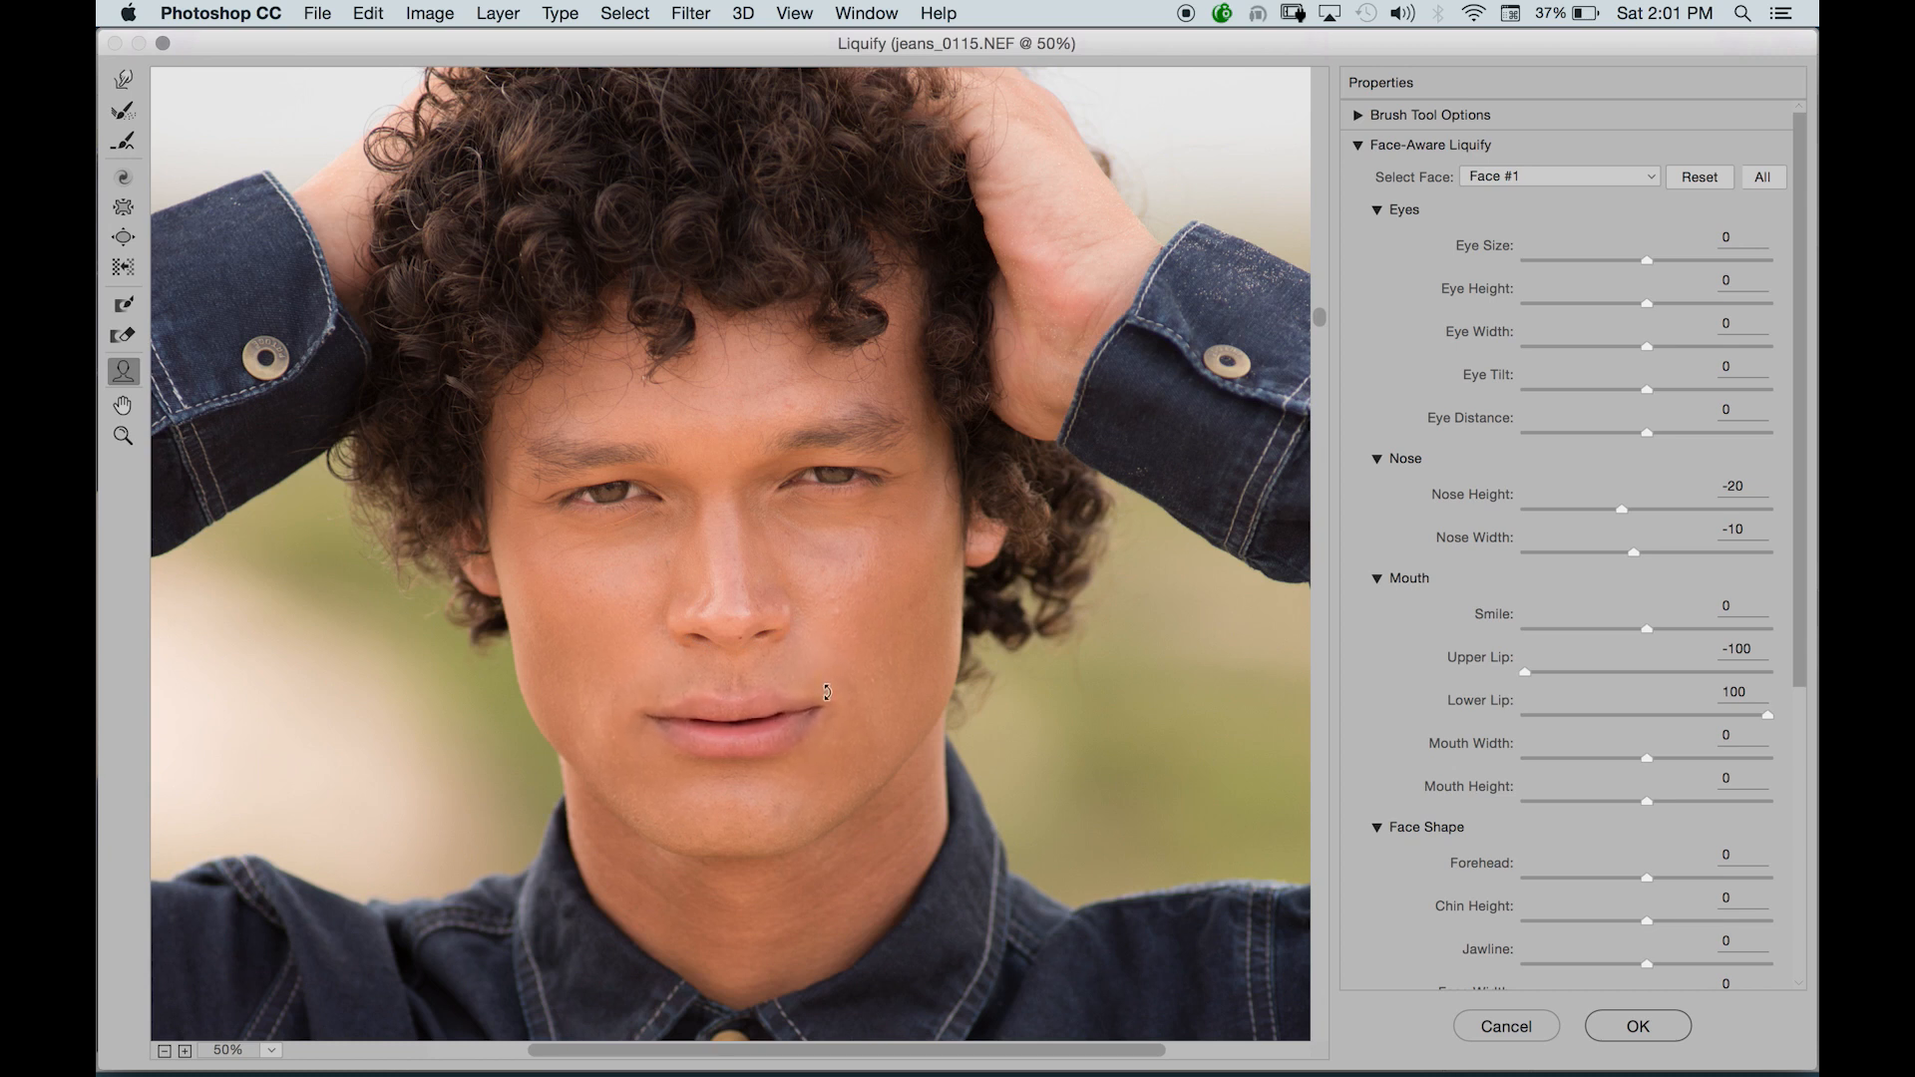
{"action": "mouse_move", "coordinate": [827, 681]}
{"action": "left_mouse_down"}
{"action": "mouse_move", "coordinate": [825, 658]}
{"action": "mouse_move", "coordinate": [814, 752]}
{"action": "mouse_move", "coordinate": [816, 703]}
{"action": "left_mouse_up"}
{"action": "left_click_drag", "start_coordinate": [736, 672], "coordinate": [735, 675]}
{"action": "mouse_move", "coordinate": [730, 744]}
{"action": "left_mouse_down"}
{"action": "mouse_move", "coordinate": [734, 772]}
{"action": "mouse_move", "coordinate": [727, 751]}
{"action": "left_mouse_up"}
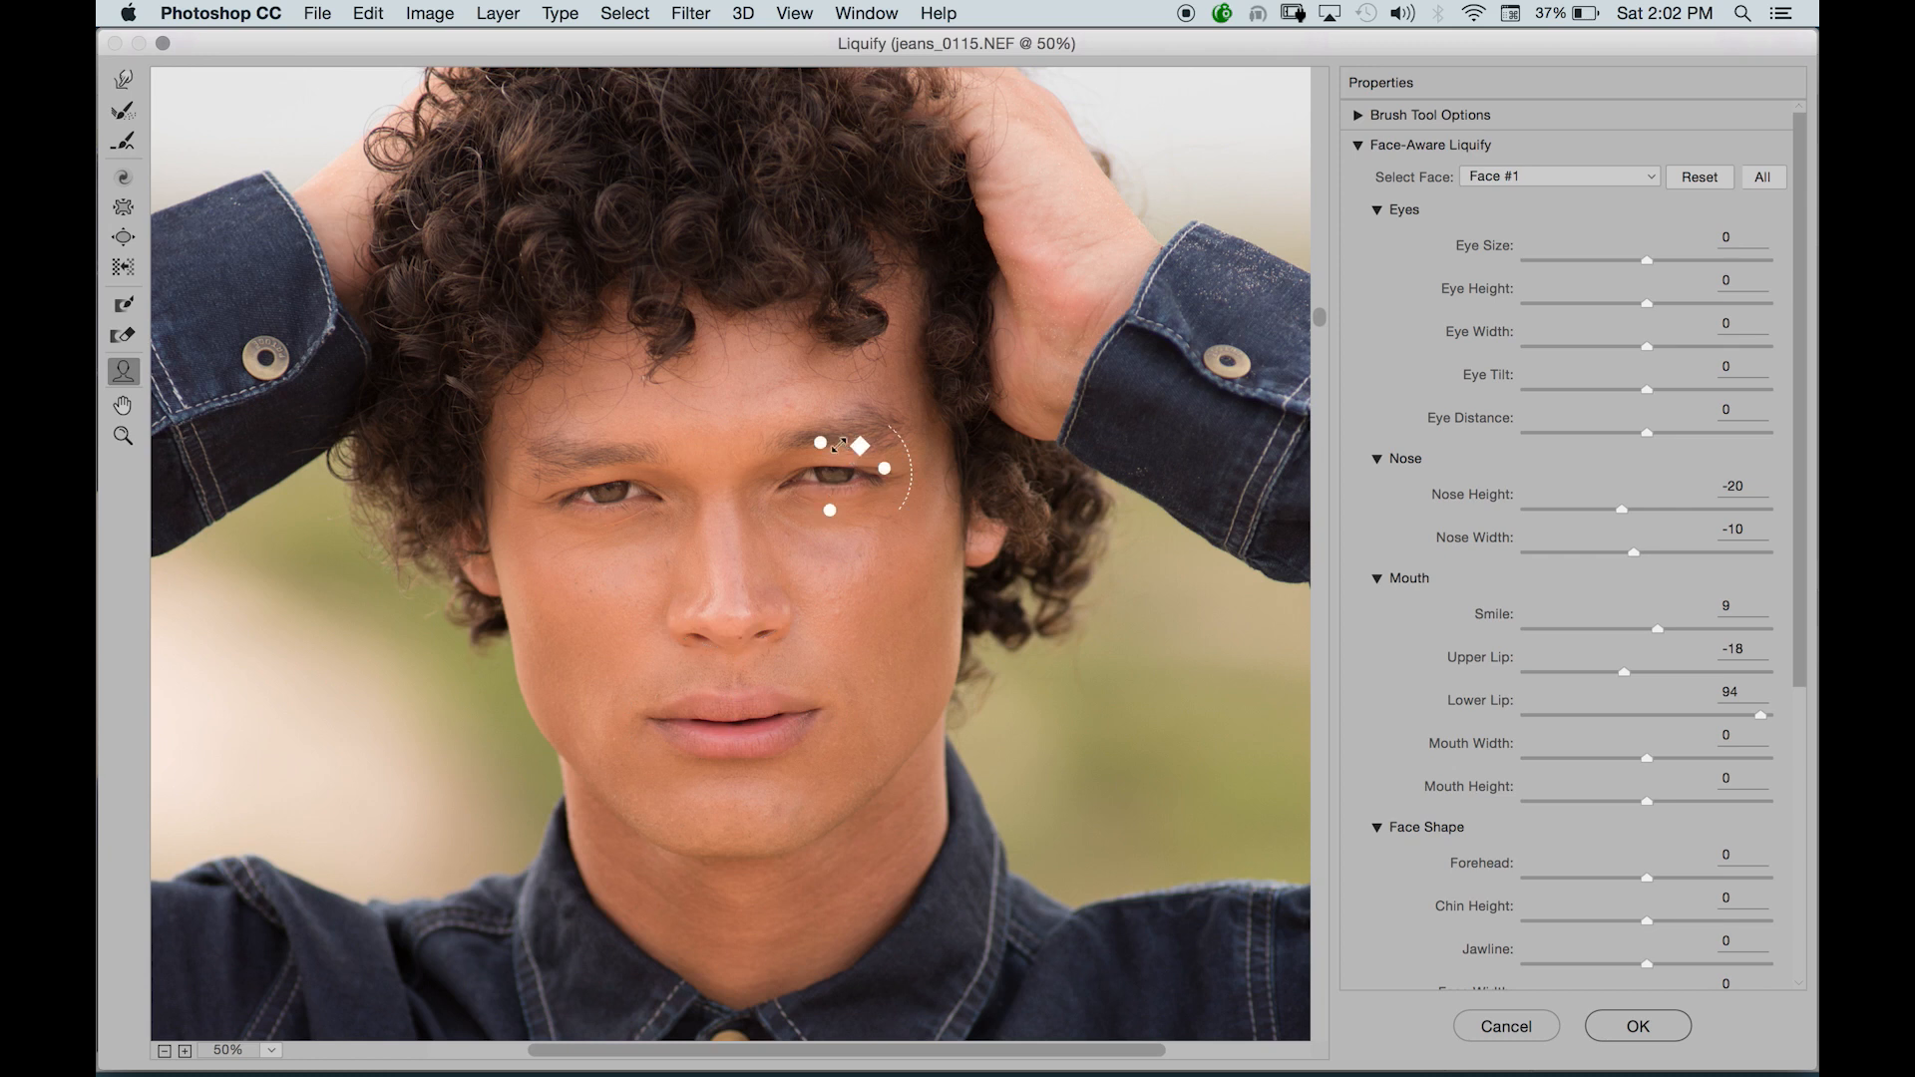
Reshape the eyes with the Face tool to size -100, height -100 and width 100.
{"action": "left_click_drag", "start_coordinate": [826, 447], "coordinate": [823, 431]}
{"action": "left_click_drag", "start_coordinate": [831, 509], "coordinate": [835, 514]}
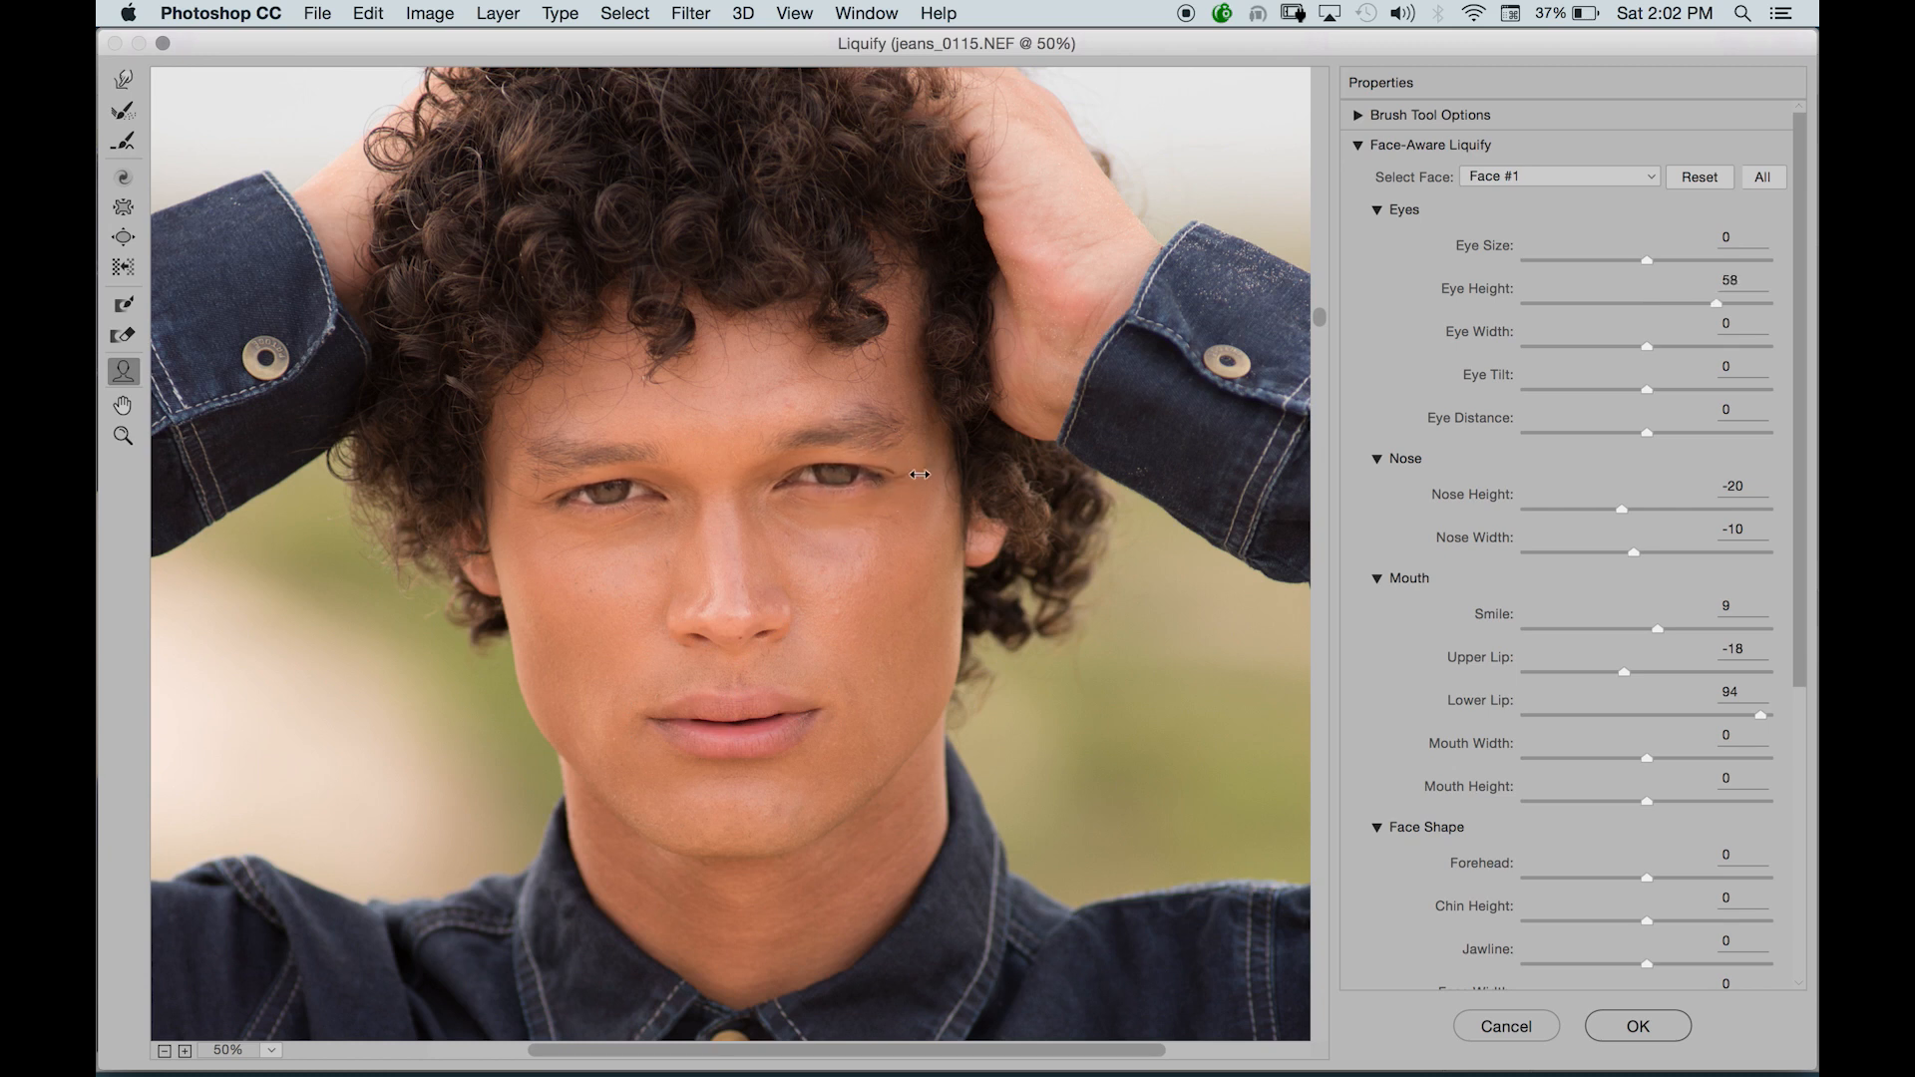
{"action": "mouse_move", "coordinate": [837, 475]}
{"action": "left_mouse_down"}
{"action": "mouse_move", "coordinate": [931, 470]}
{"action": "mouse_move", "coordinate": [837, 471]}
{"action": "left_mouse_up"}
{"action": "left_click_drag", "start_coordinate": [831, 556], "coordinate": [831, 592]}
Reshape the nose to height 100 and width -100, and narrow the mouth to width -100.
{"action": "left_click_drag", "start_coordinate": [734, 643], "coordinate": [688, 621]}
{"action": "left_click_drag", "start_coordinate": [805, 713], "coordinate": [731, 712]}
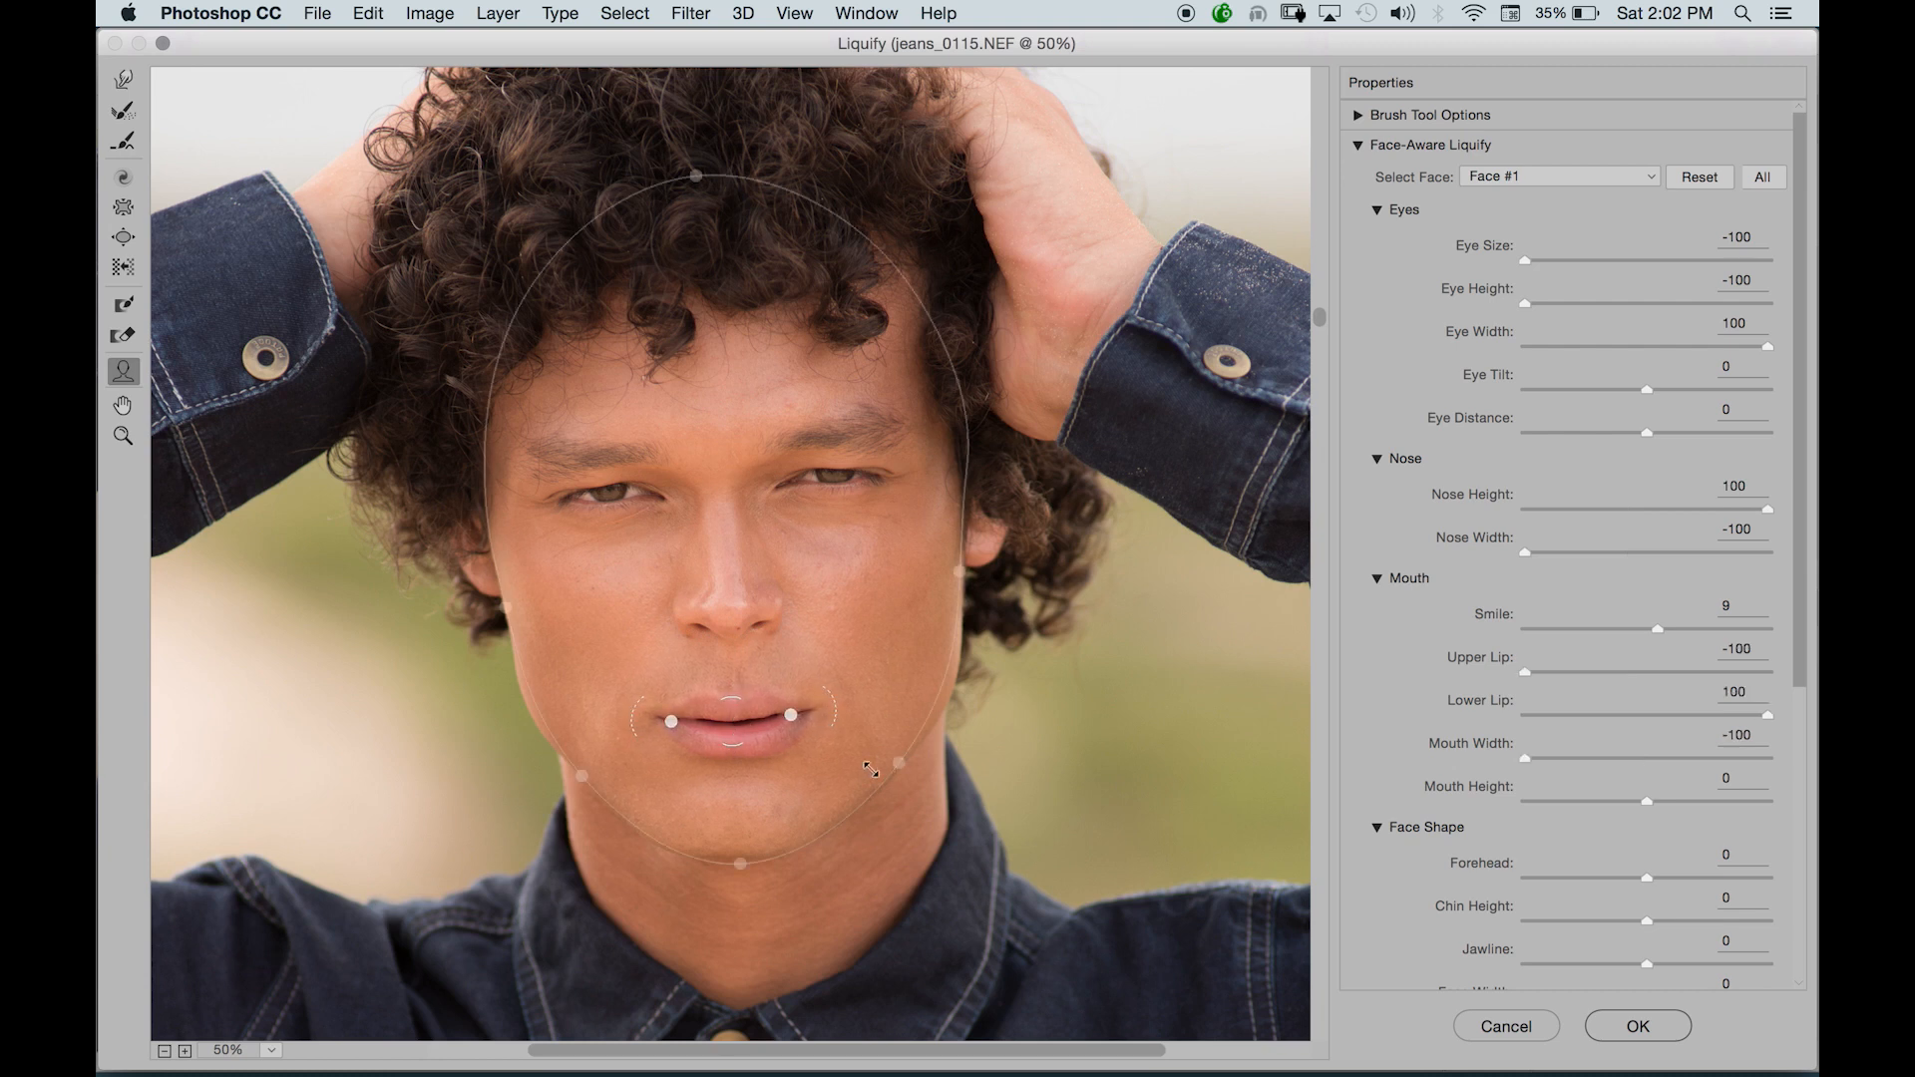
Reshape the face outline to jawline 100, chin height -100, face width 100 and forehead 100.
{"action": "left_click_drag", "start_coordinate": [899, 769], "coordinate": [976, 810]}
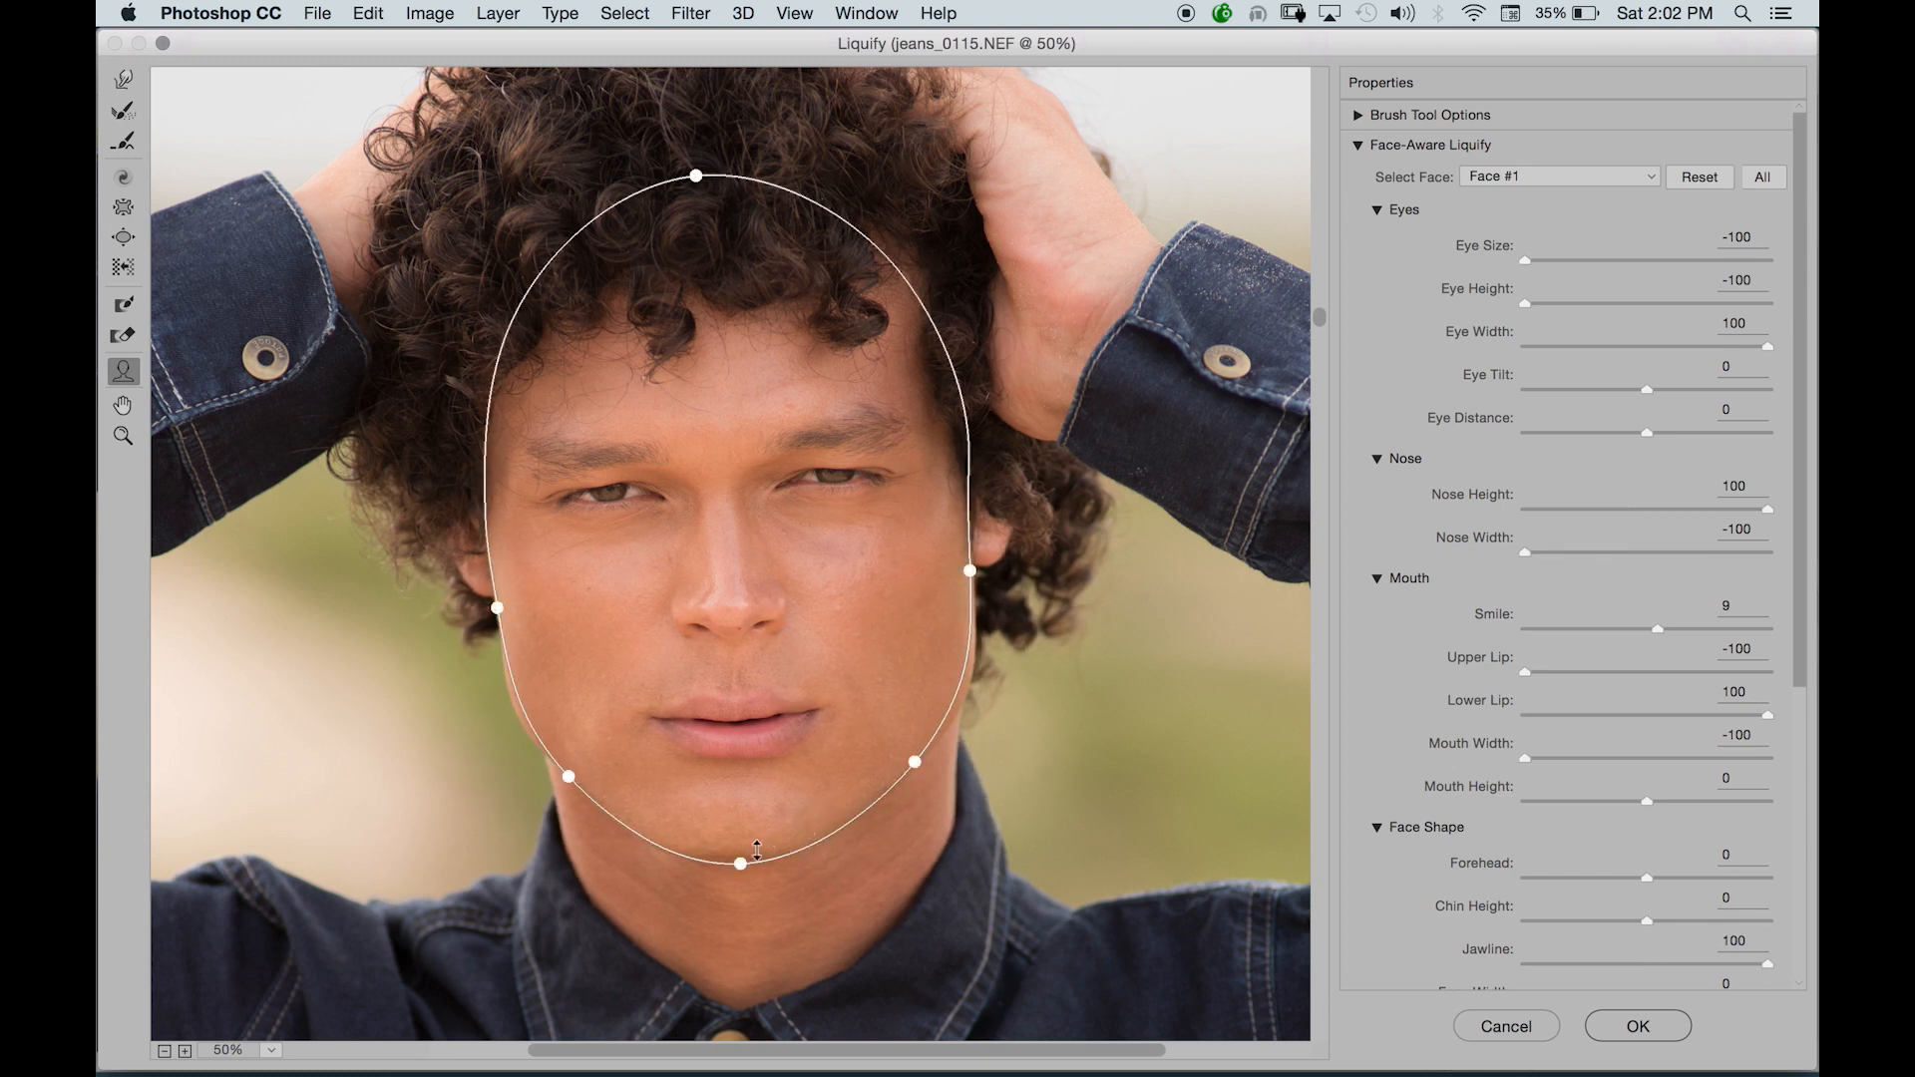
{"action": "left_click_drag", "start_coordinate": [741, 863], "coordinate": [761, 948]}
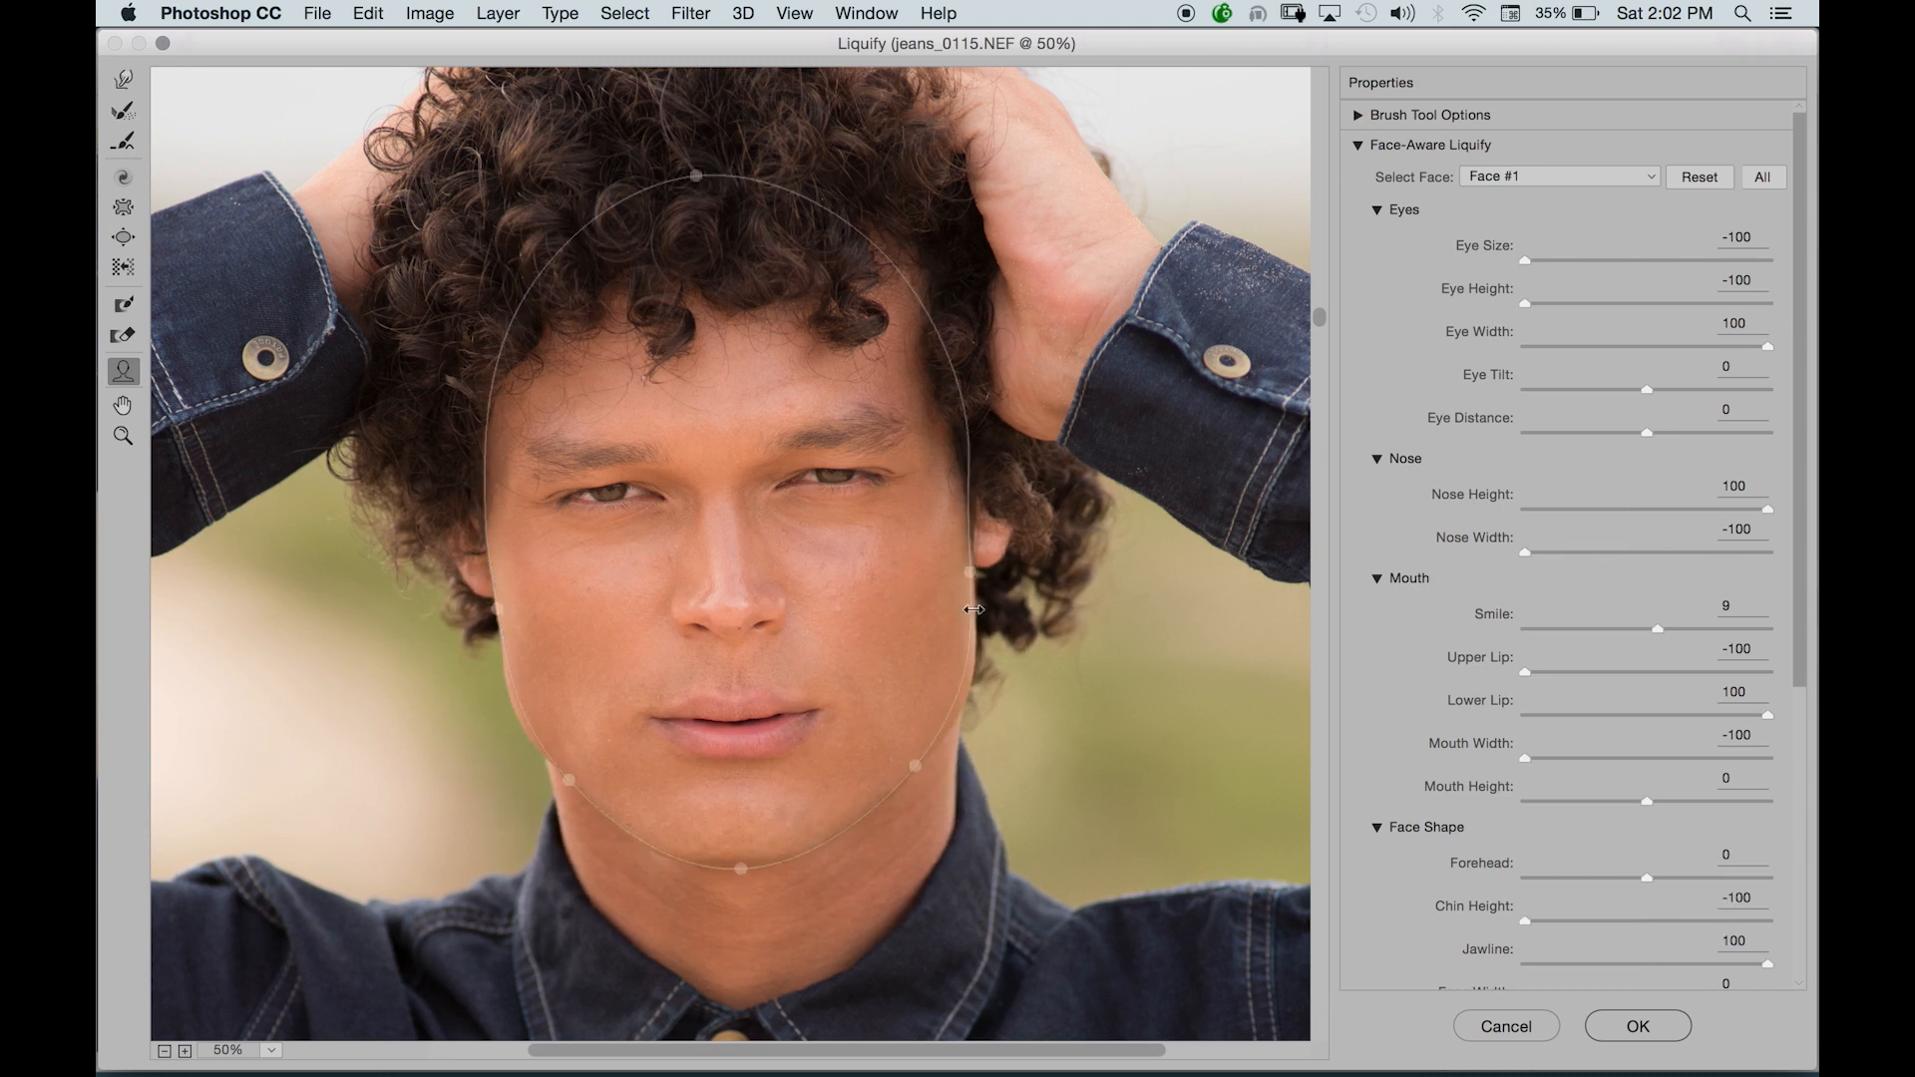
{"action": "left_click_drag", "start_coordinate": [968, 568], "coordinate": [1029, 568]}
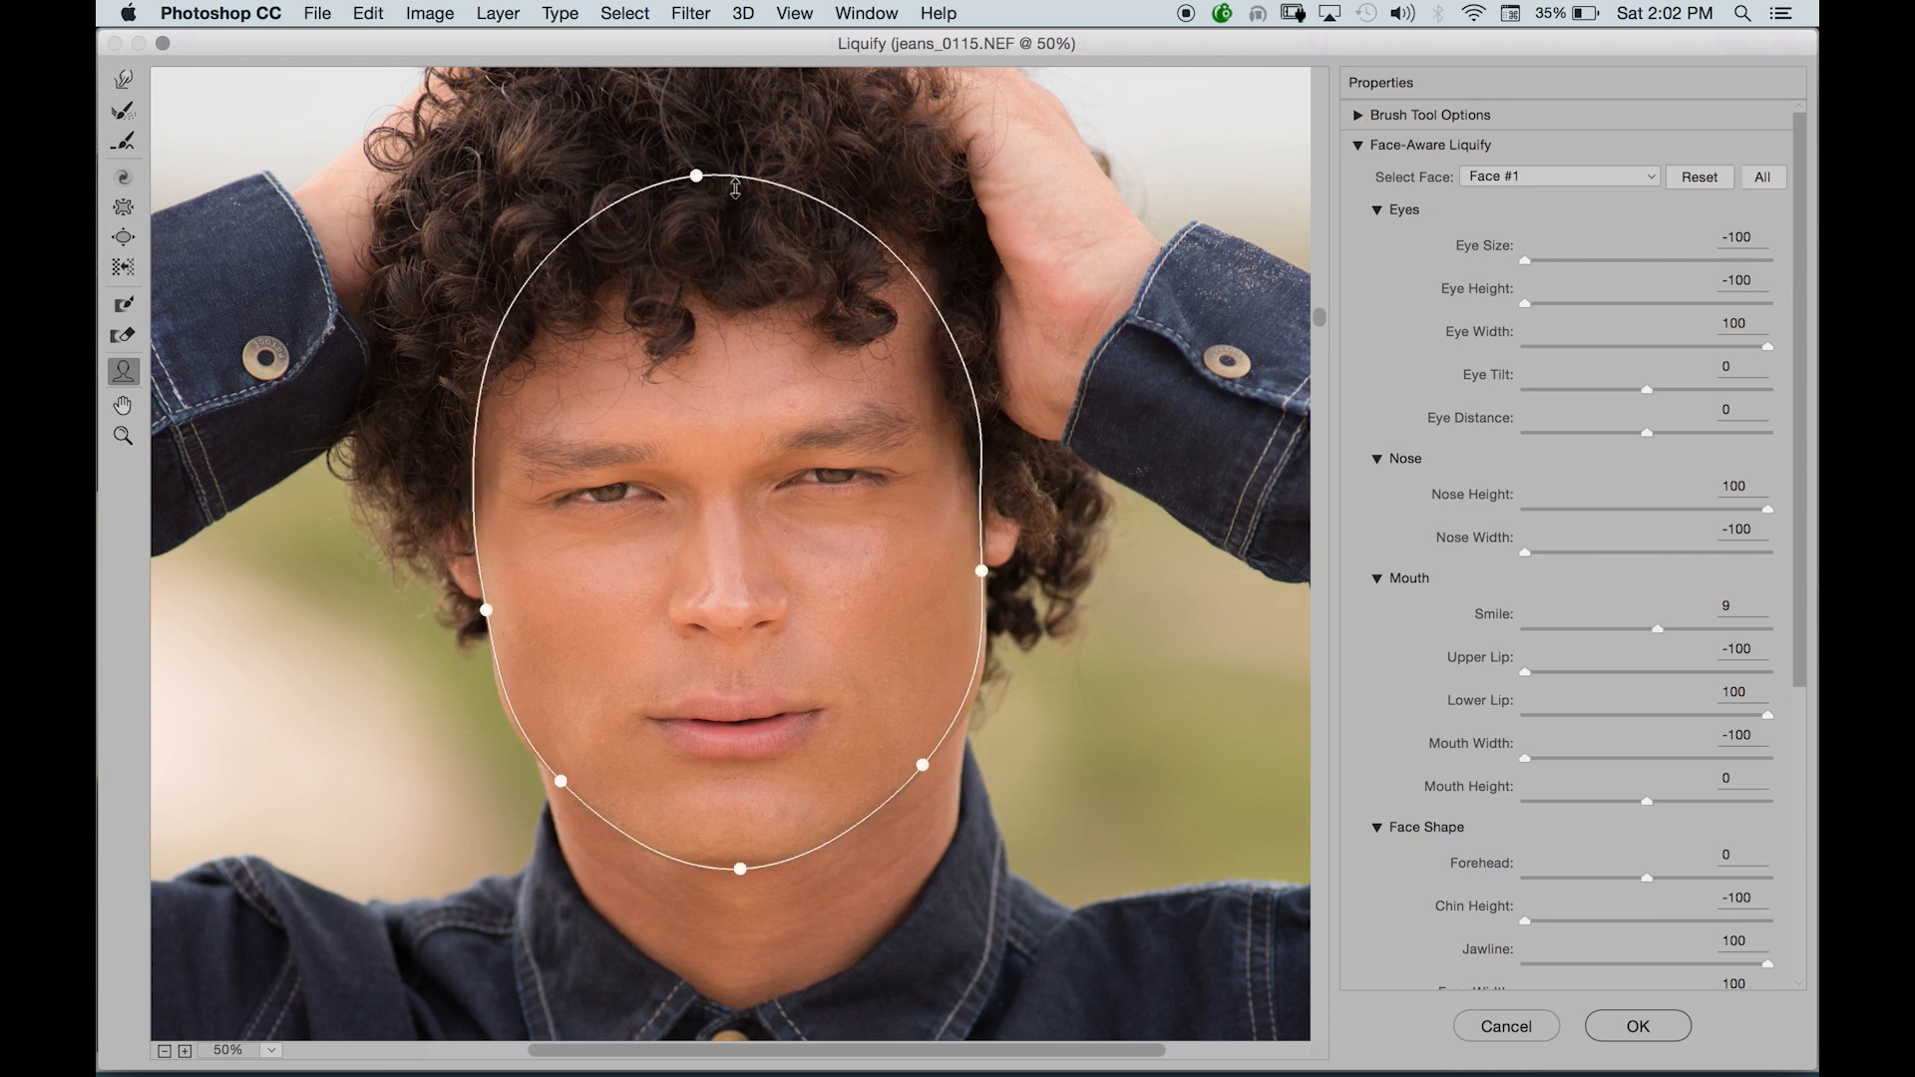
{"action": "left_click_drag", "start_coordinate": [695, 177], "coordinate": [695, 109]}
Enlarge the eyes to size 100 and height 100, and turn the mouth corners down to smile -100.
{"action": "scroll", "coordinate": [758, 698], "scroll_direction": "down", "scroll_amount": 5}
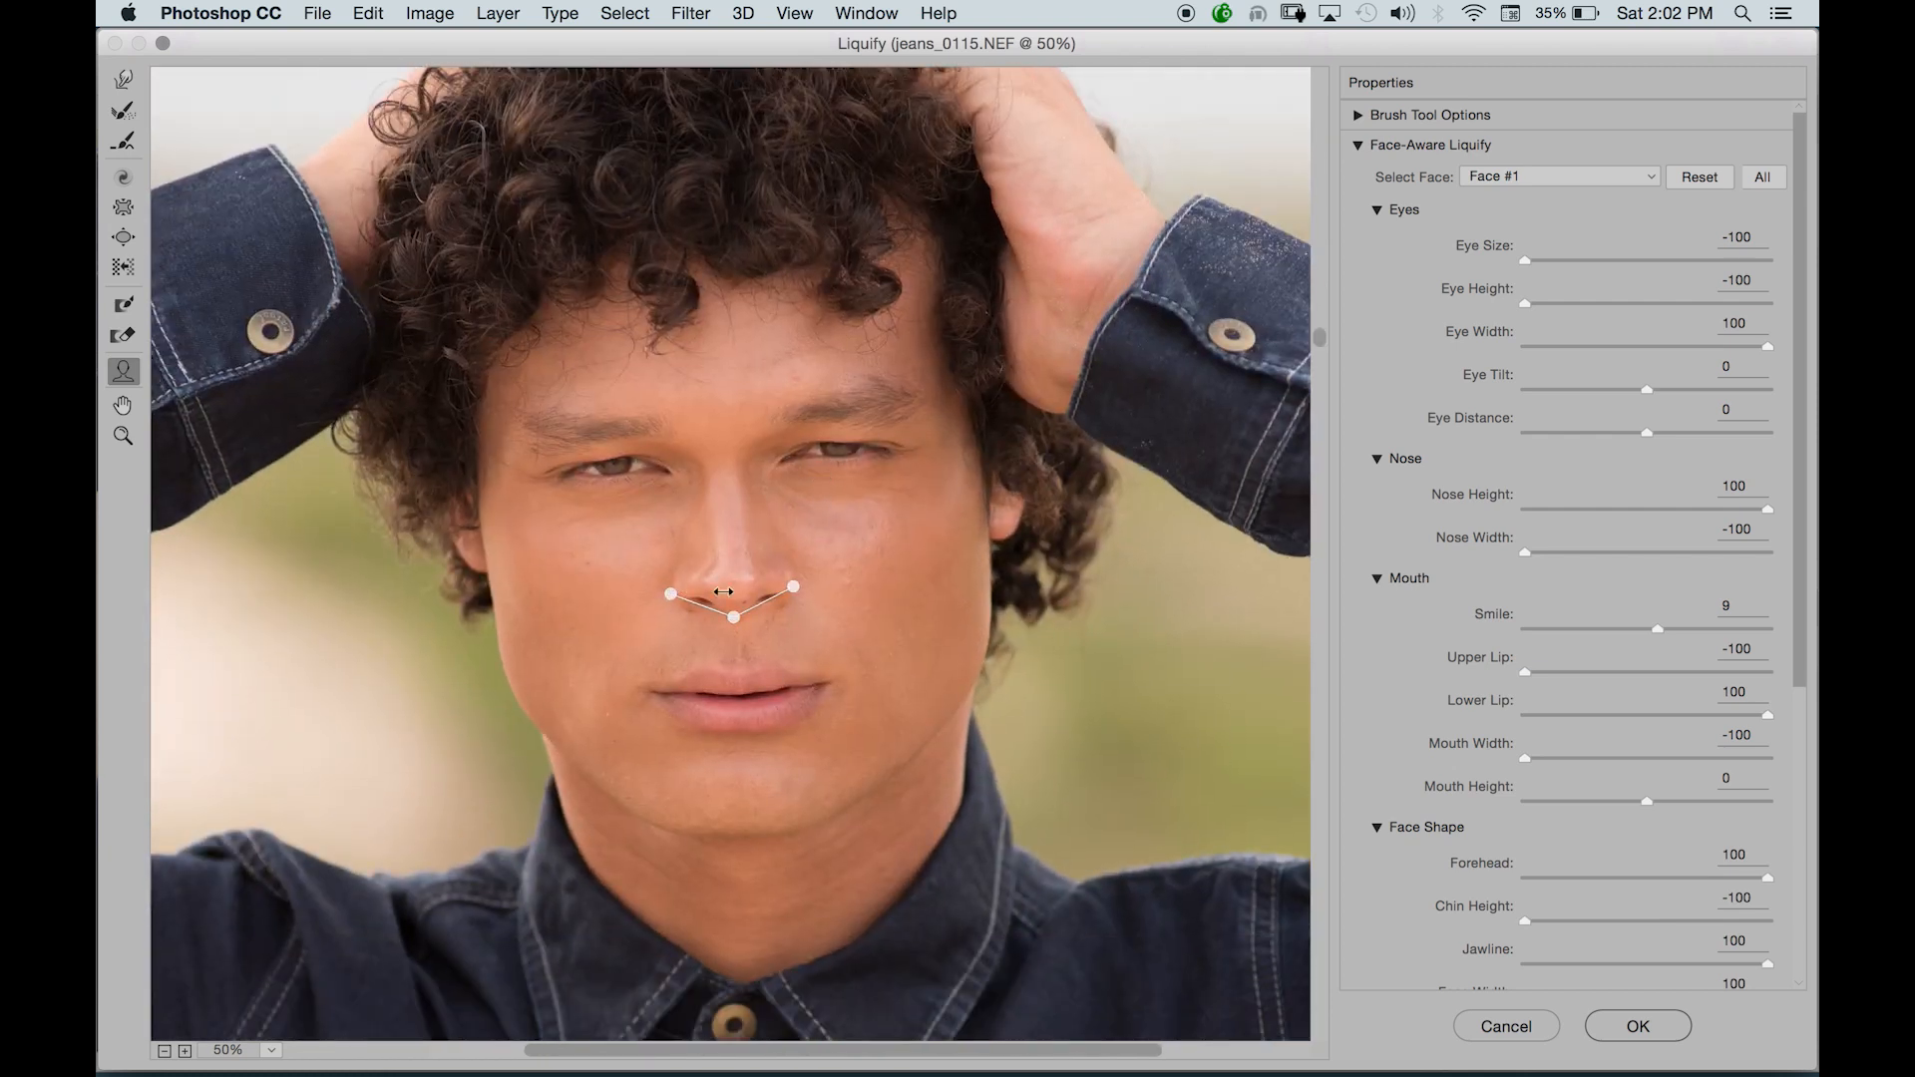
{"action": "left_click_drag", "start_coordinate": [834, 482], "coordinate": [812, 622]}
{"action": "left_click_drag", "start_coordinate": [867, 414], "coordinate": [903, 393]}
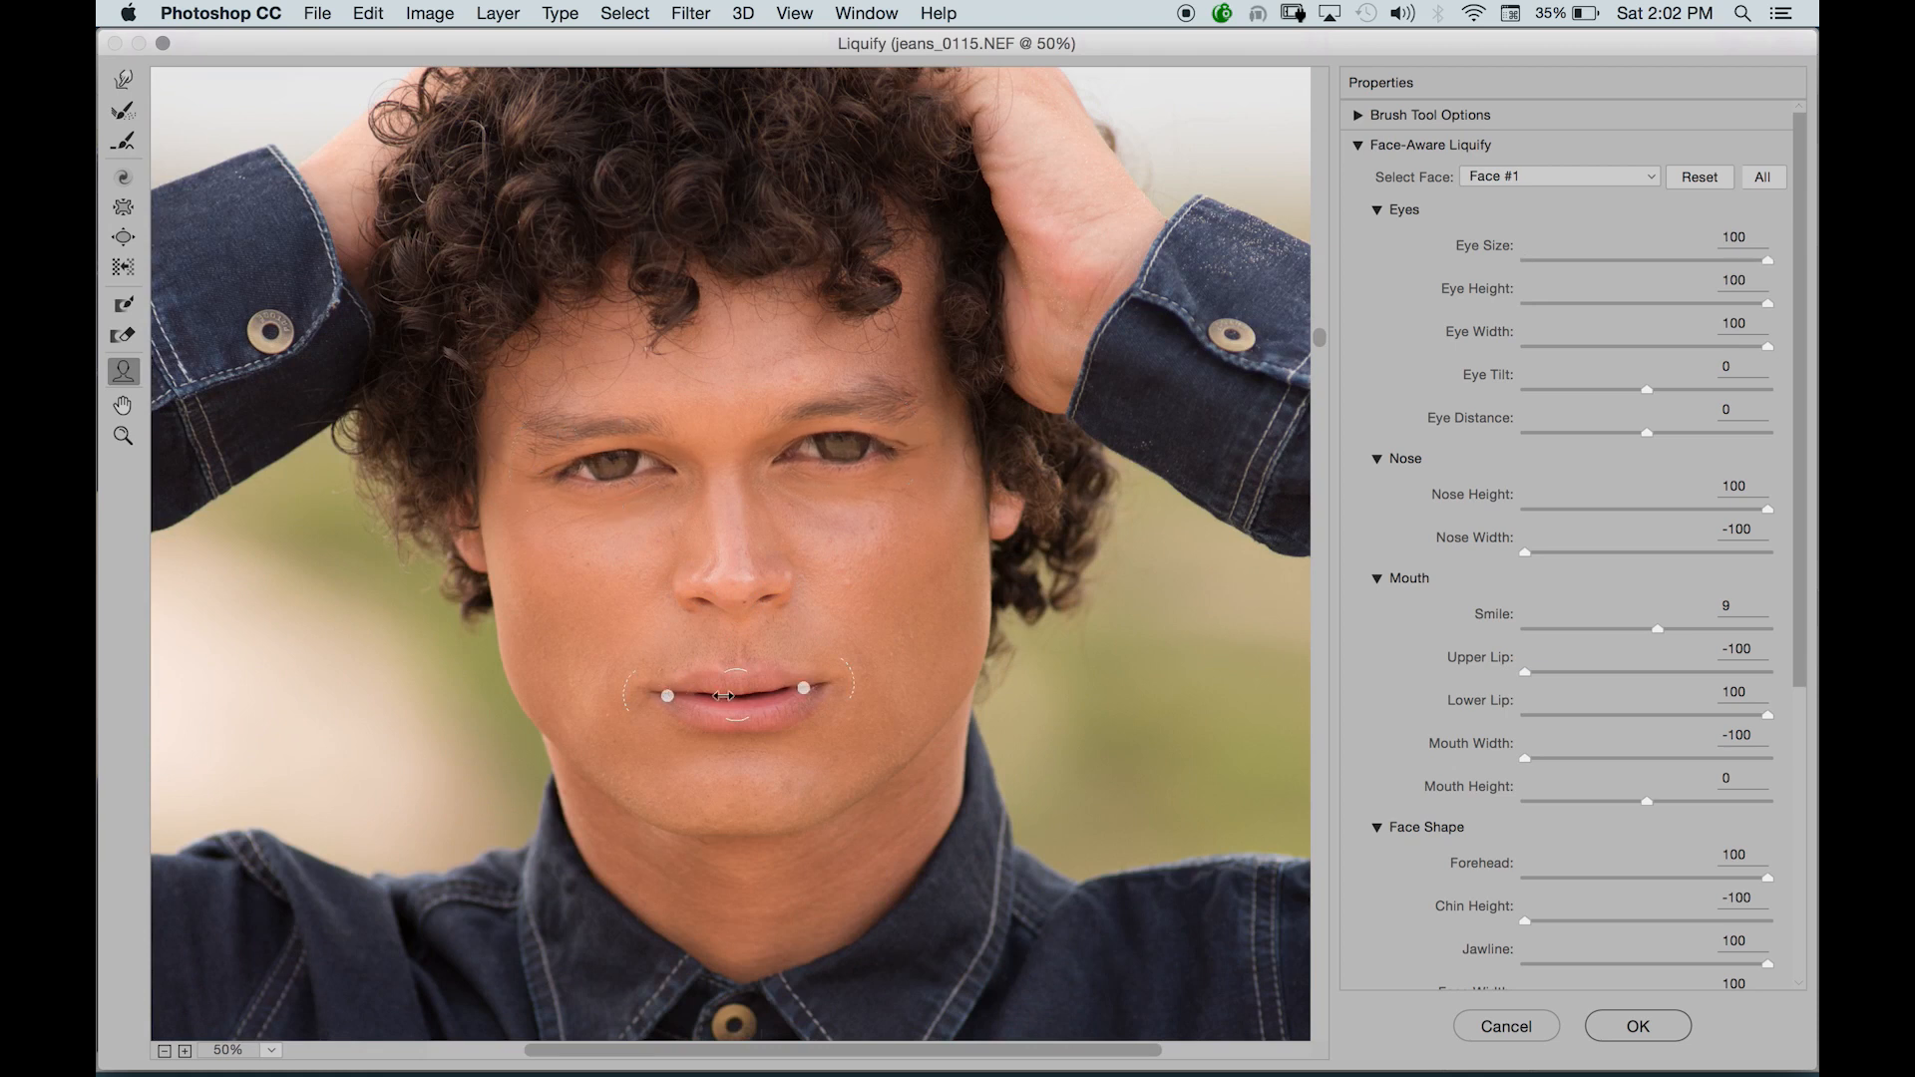
{"action": "left_click_drag", "start_coordinate": [866, 658], "coordinate": [863, 703]}
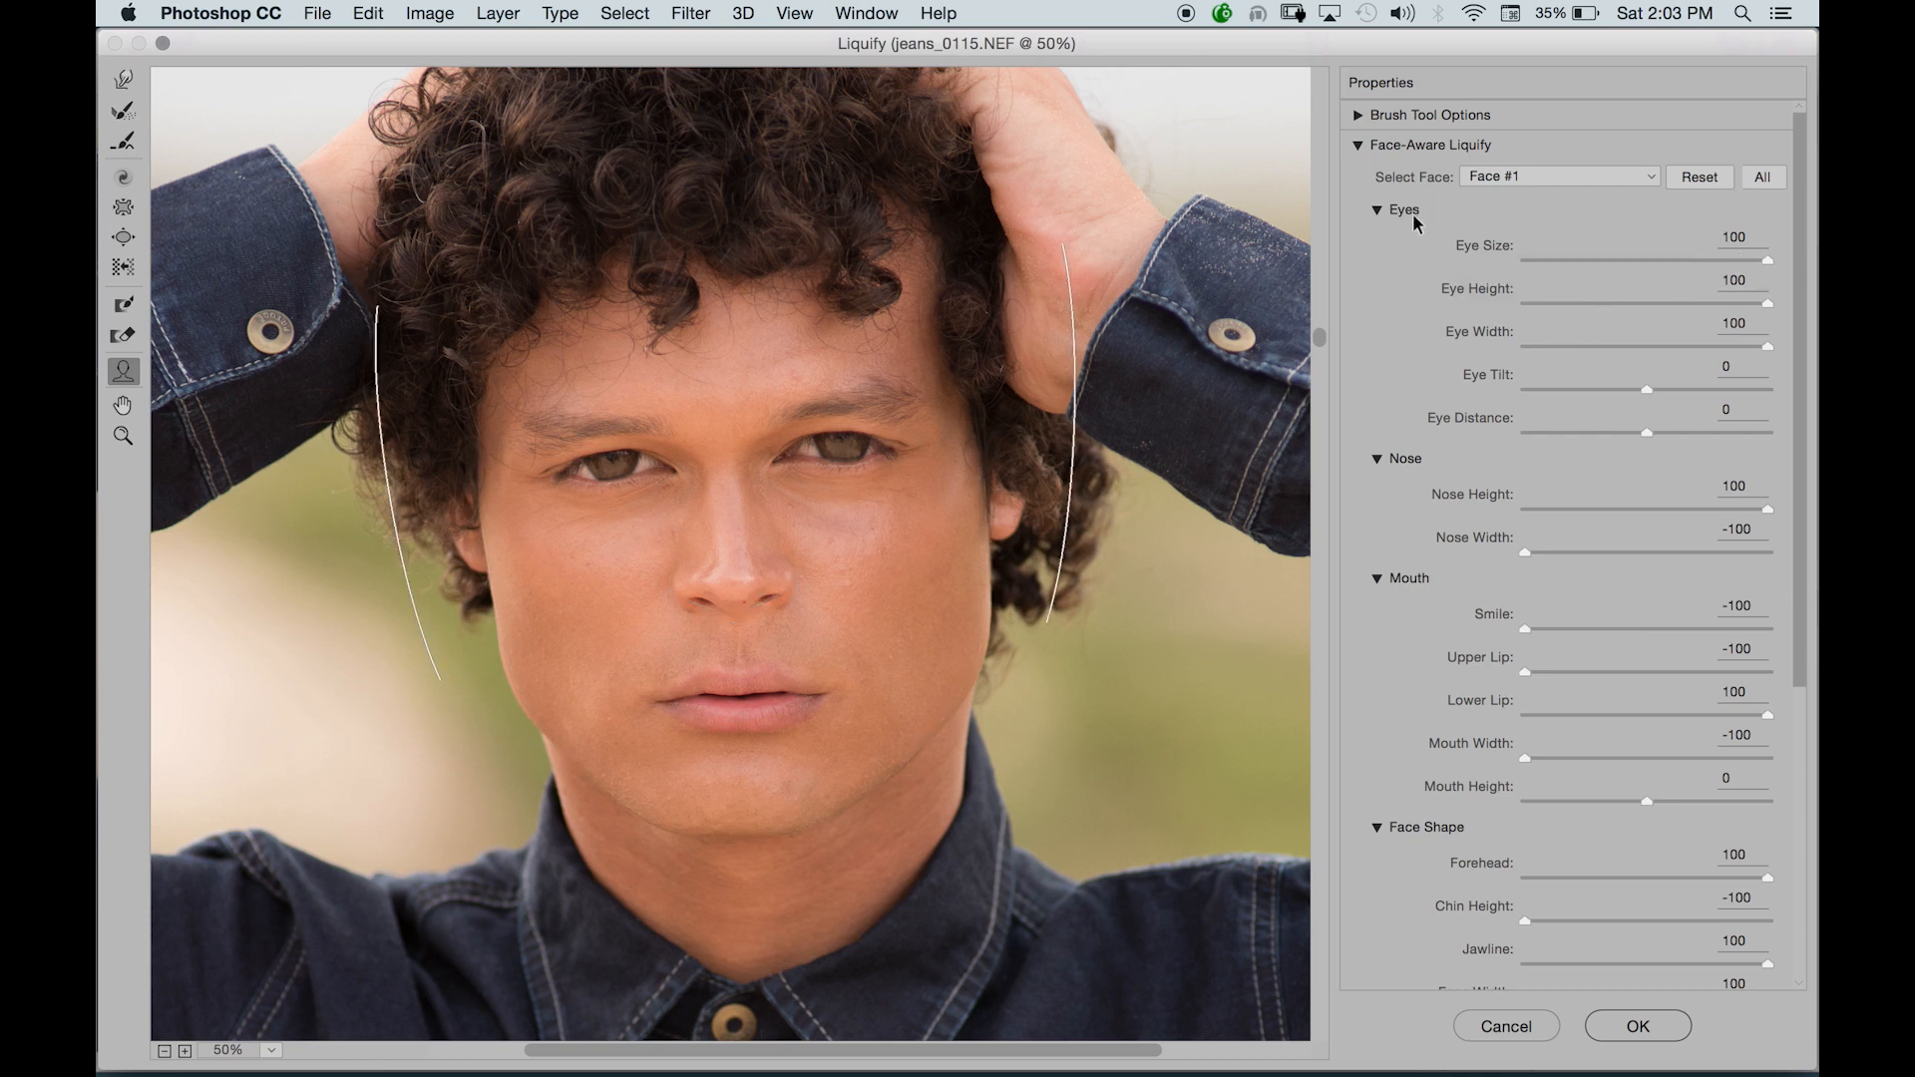
Reduce the eye size to 66 and the eye height to 28.
{"action": "mouse_move", "coordinate": [1769, 264]}
{"action": "left_mouse_down"}
{"action": "mouse_move", "coordinate": [1486, 261]}
{"action": "mouse_move", "coordinate": [1771, 275]}
{"action": "mouse_move", "coordinate": [1531, 267]}
{"action": "mouse_move", "coordinate": [1742, 272]}
{"action": "left_mouse_up"}
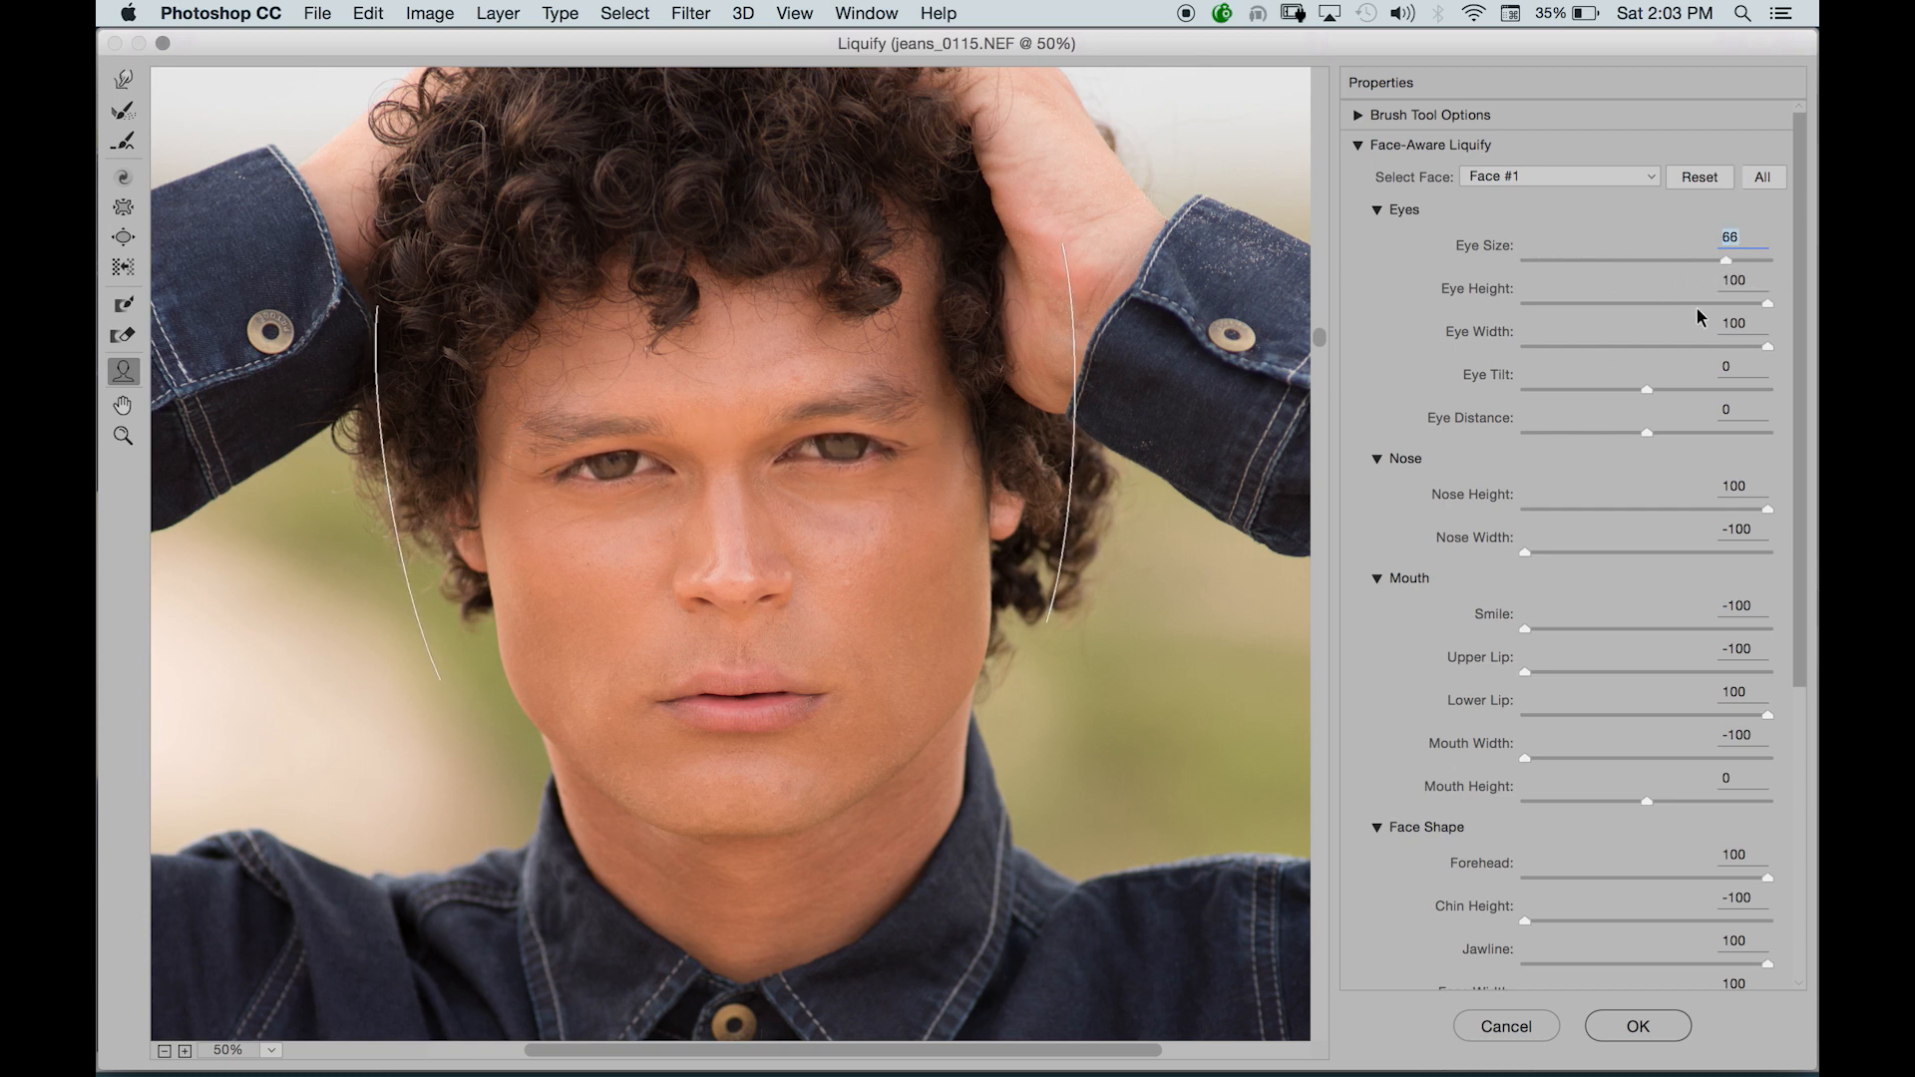
{"action": "left_click_drag", "start_coordinate": [1772, 307], "coordinate": [1685, 322]}
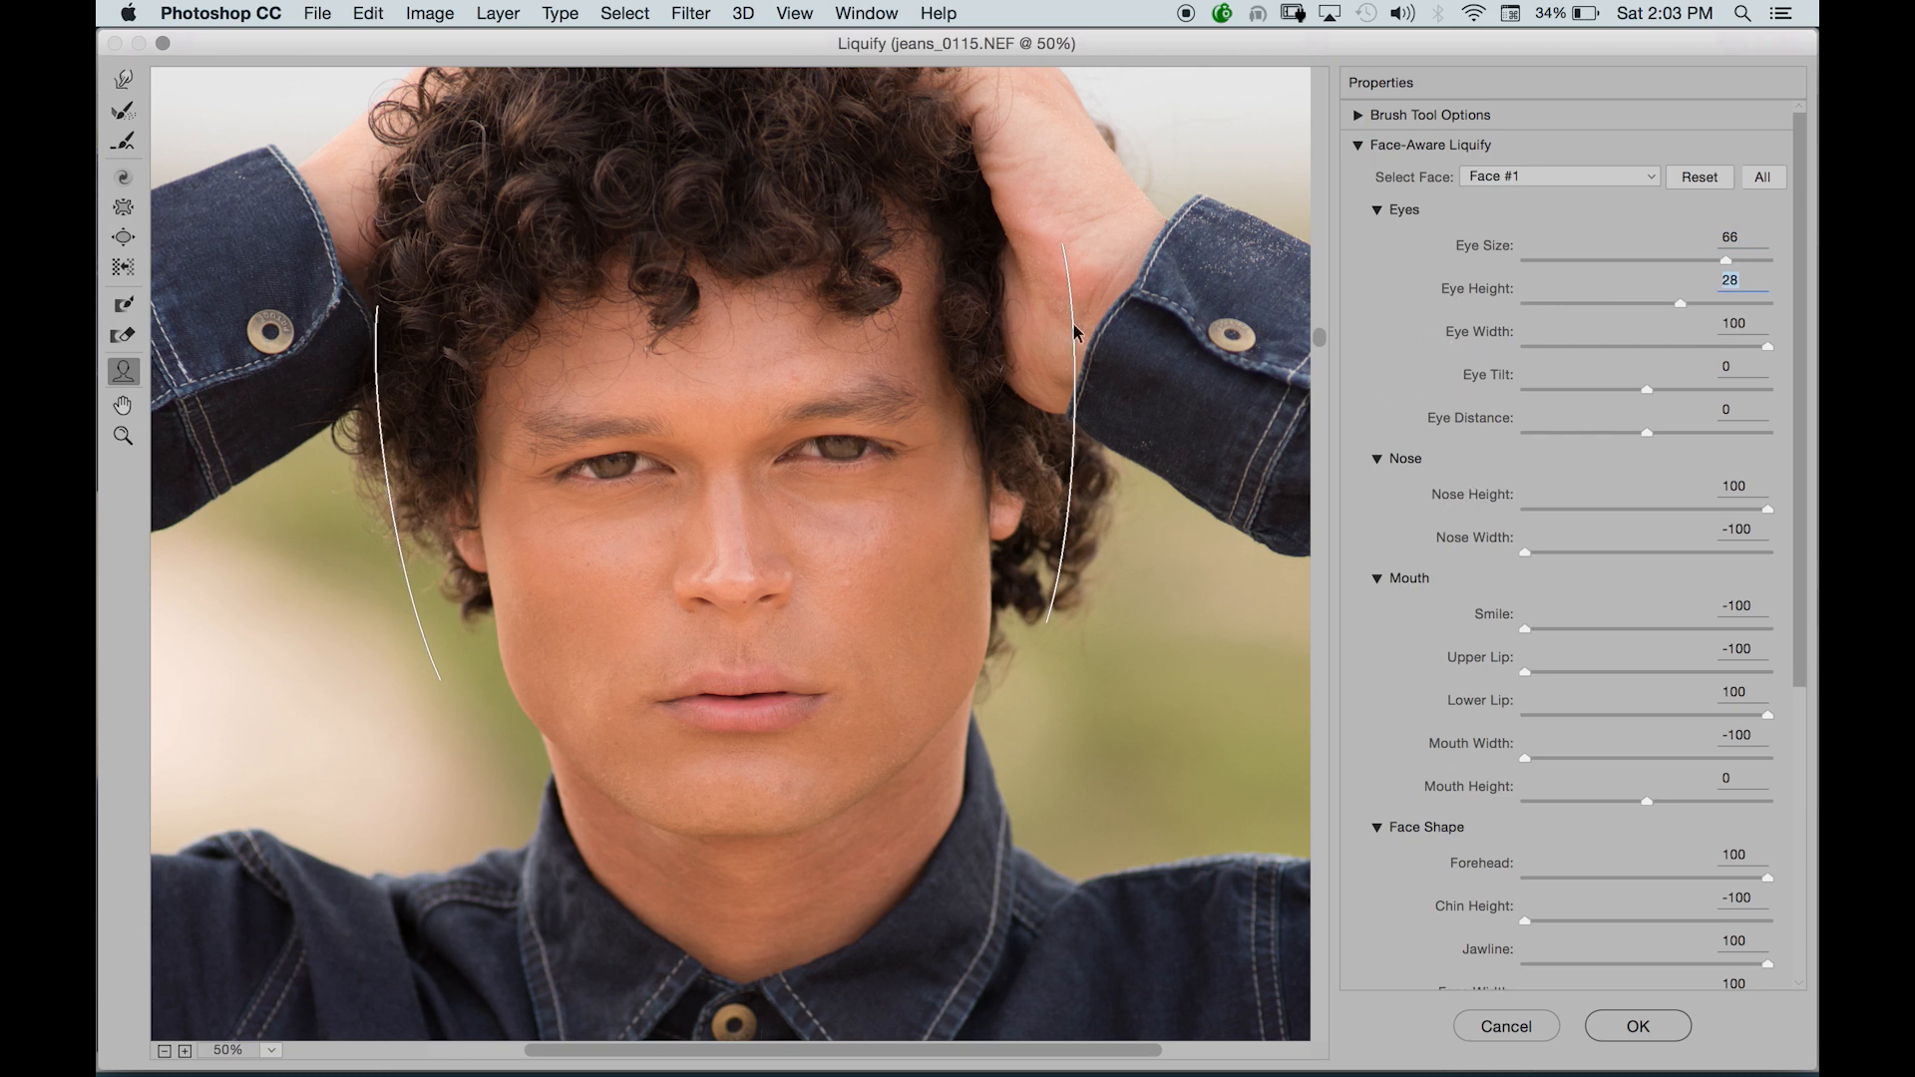
Push the nose tip sideways toward the image's left with the Forward Warp tool, and set the nose height to 67.
{"action": "left_click", "coordinate": [124, 80]}
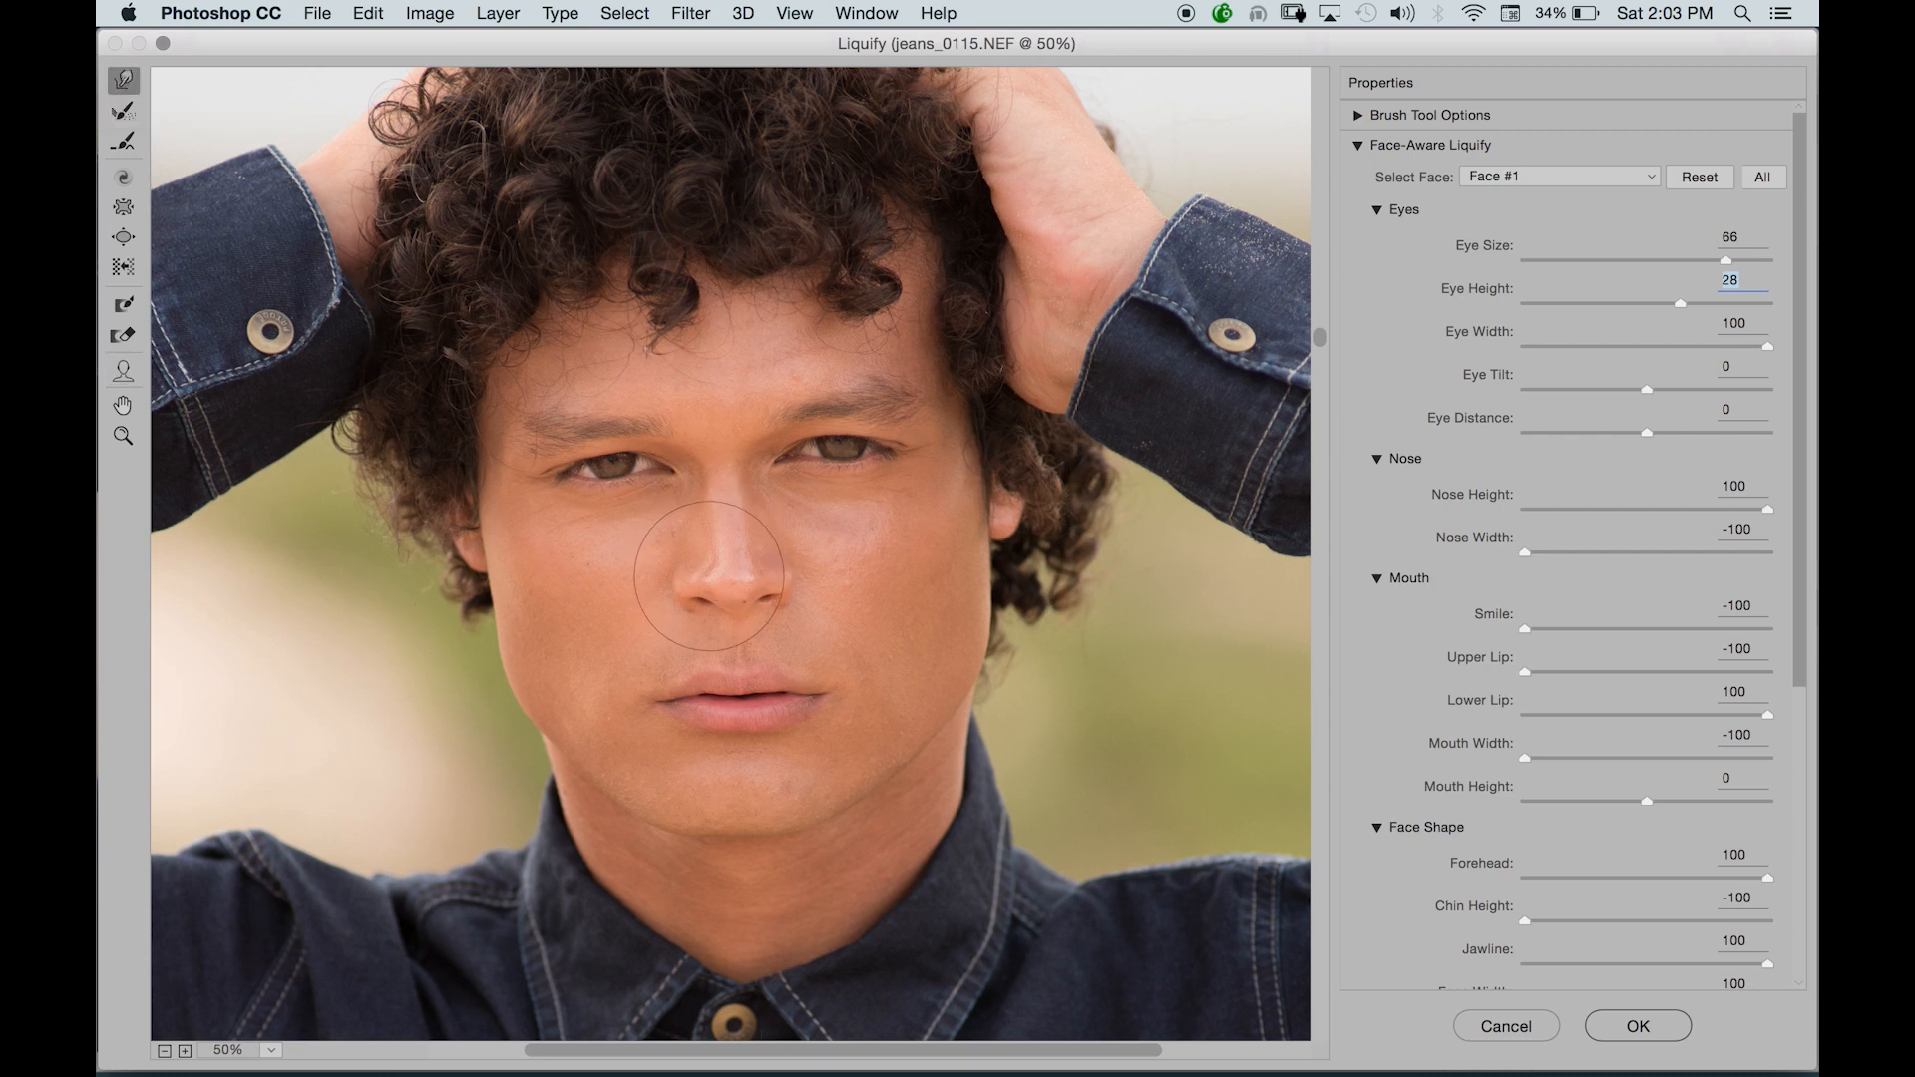
{"action": "left_click_drag", "start_coordinate": [706, 584], "coordinate": [600, 591]}
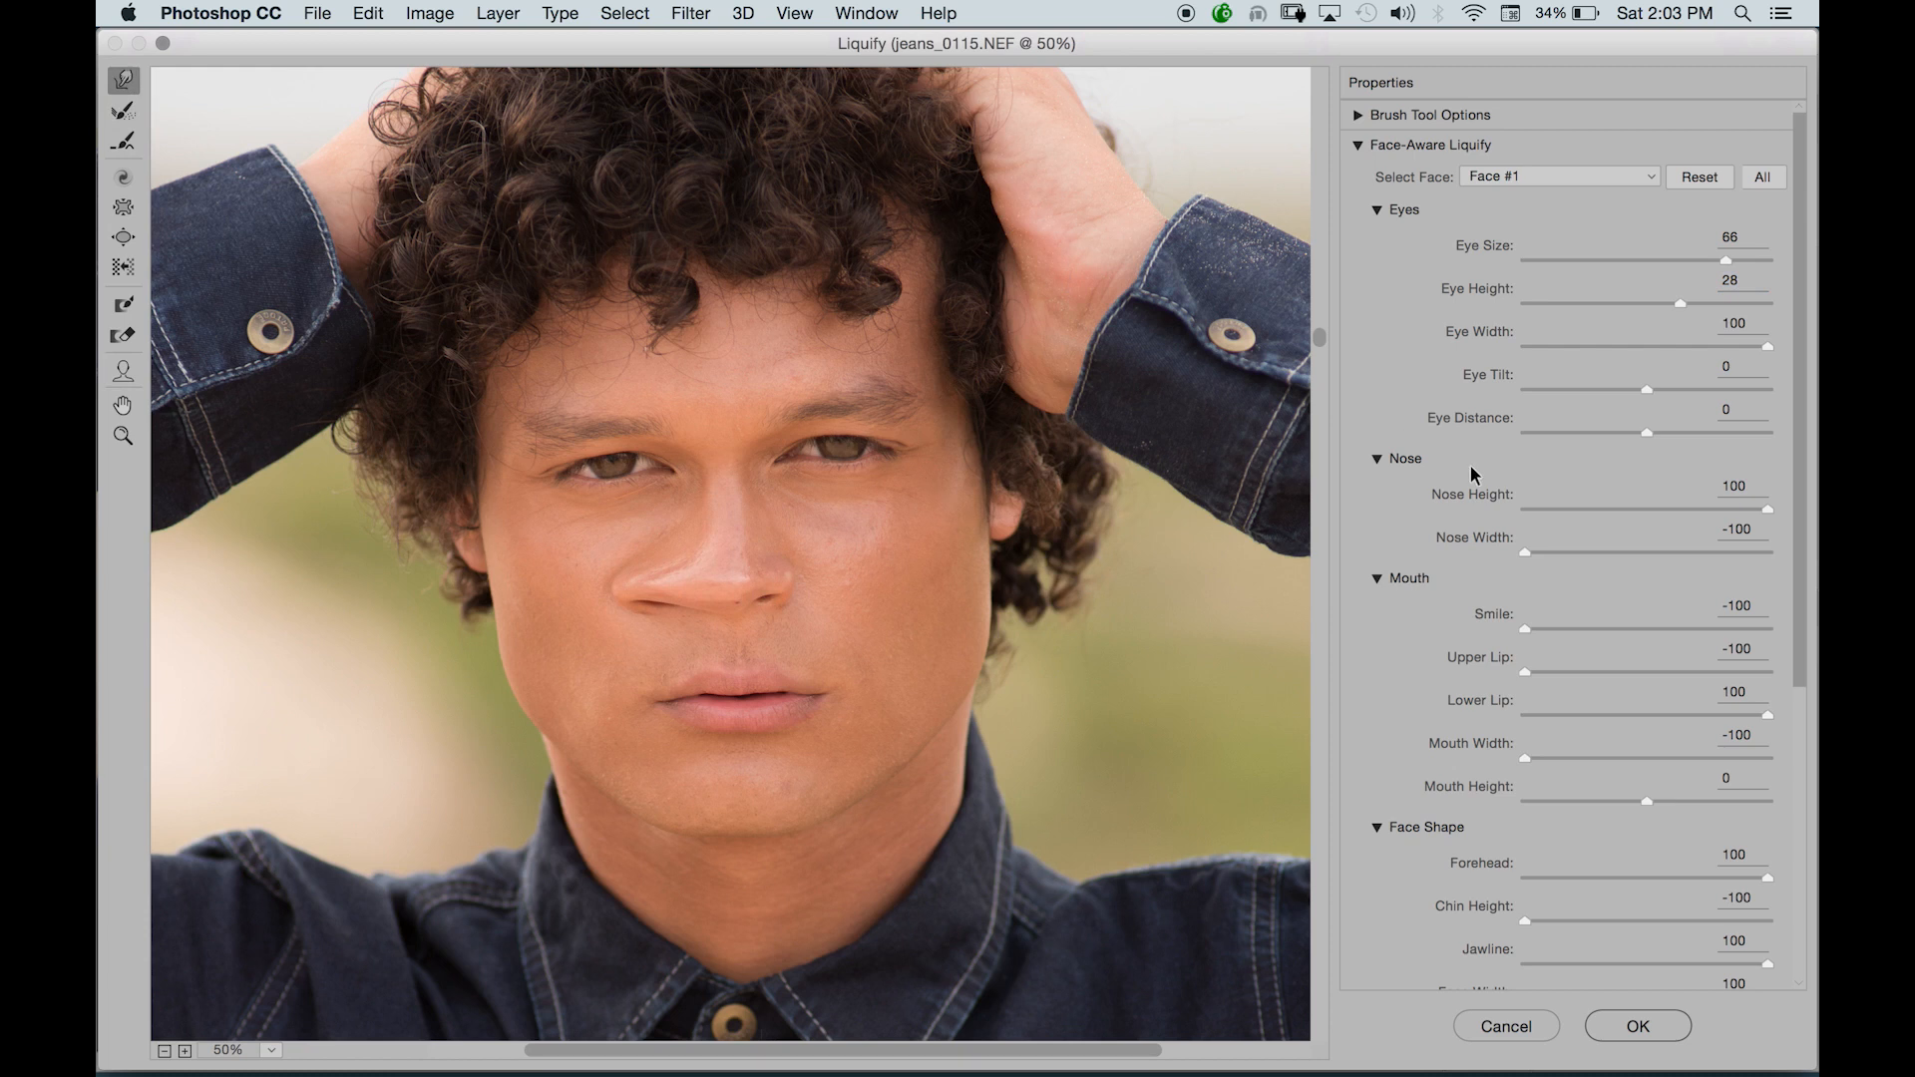
{"action": "left_click_drag", "start_coordinate": [1766, 509], "coordinate": [1726, 511]}
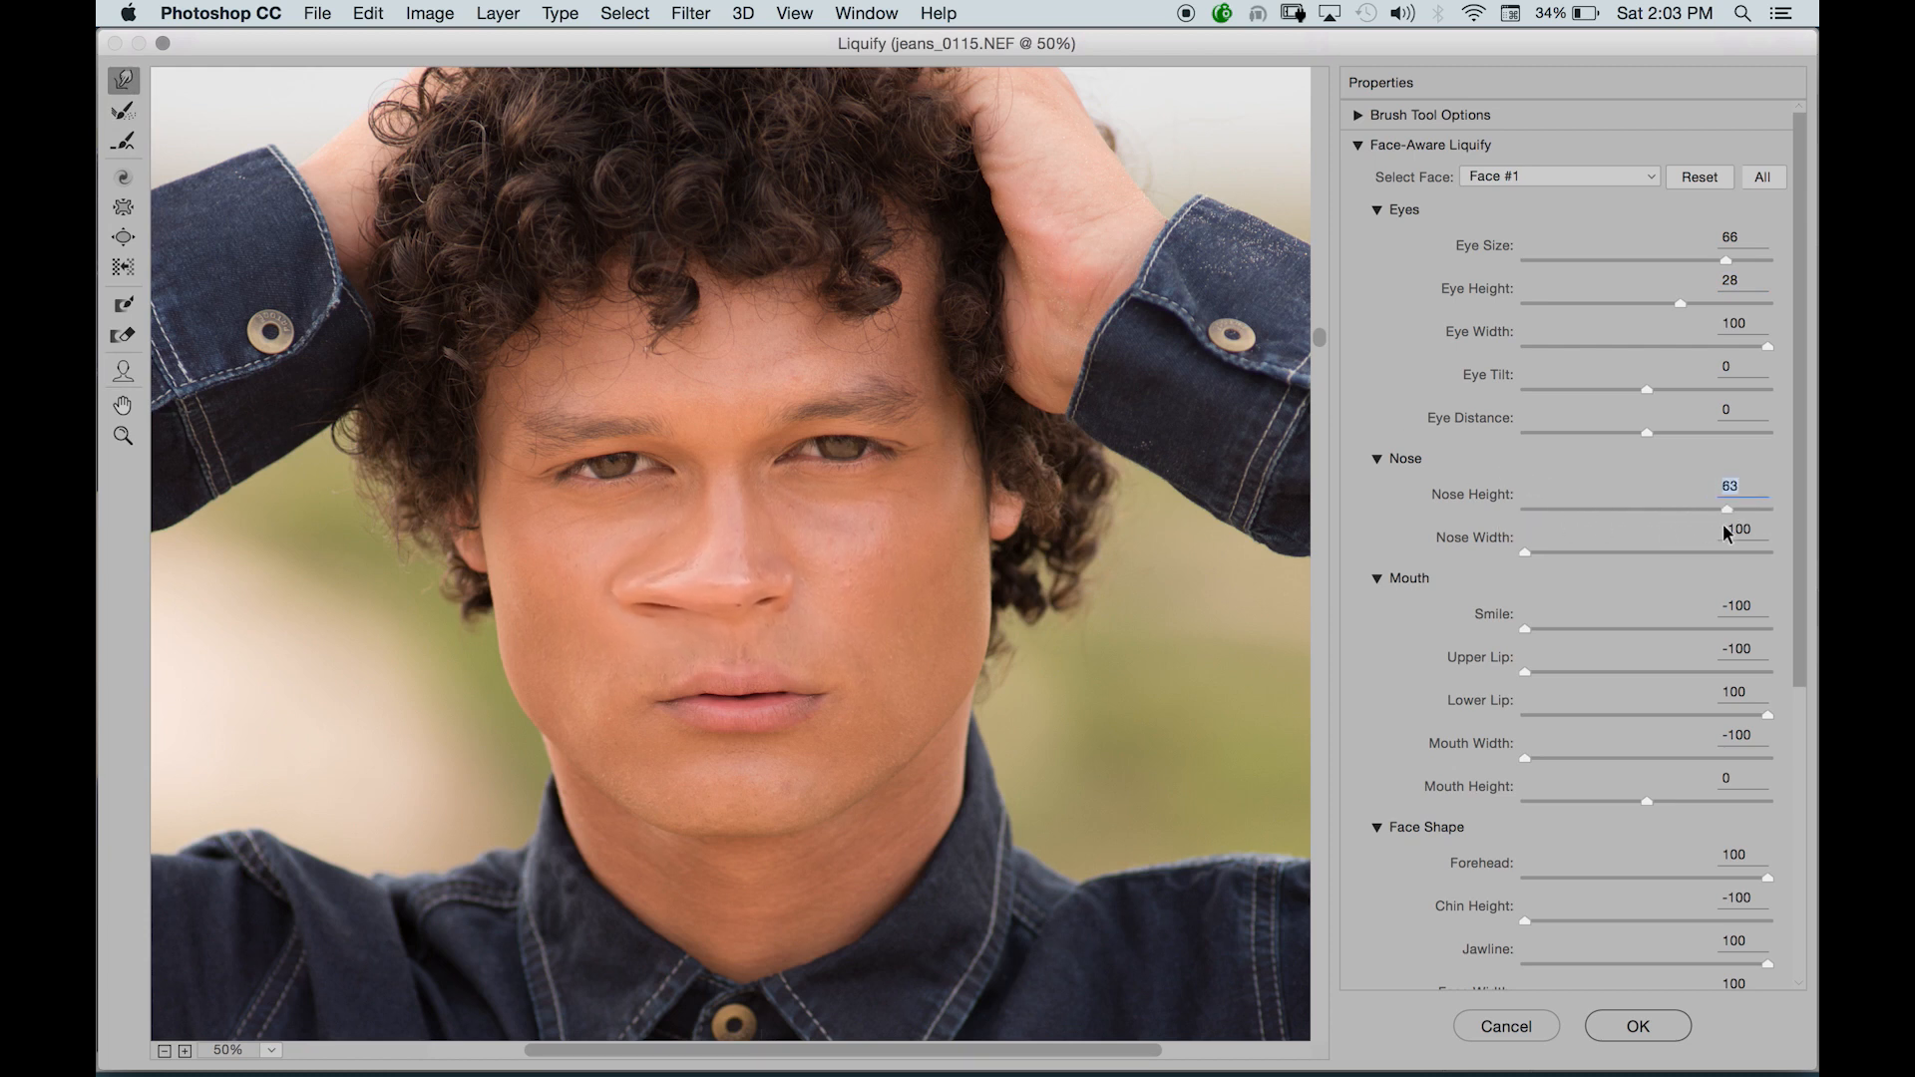
Warp the eye on the image's right upward with the Forward Warp tool, and set the eye size to 22.
{"action": "left_click_drag", "start_coordinate": [848, 454], "coordinate": [854, 426]}
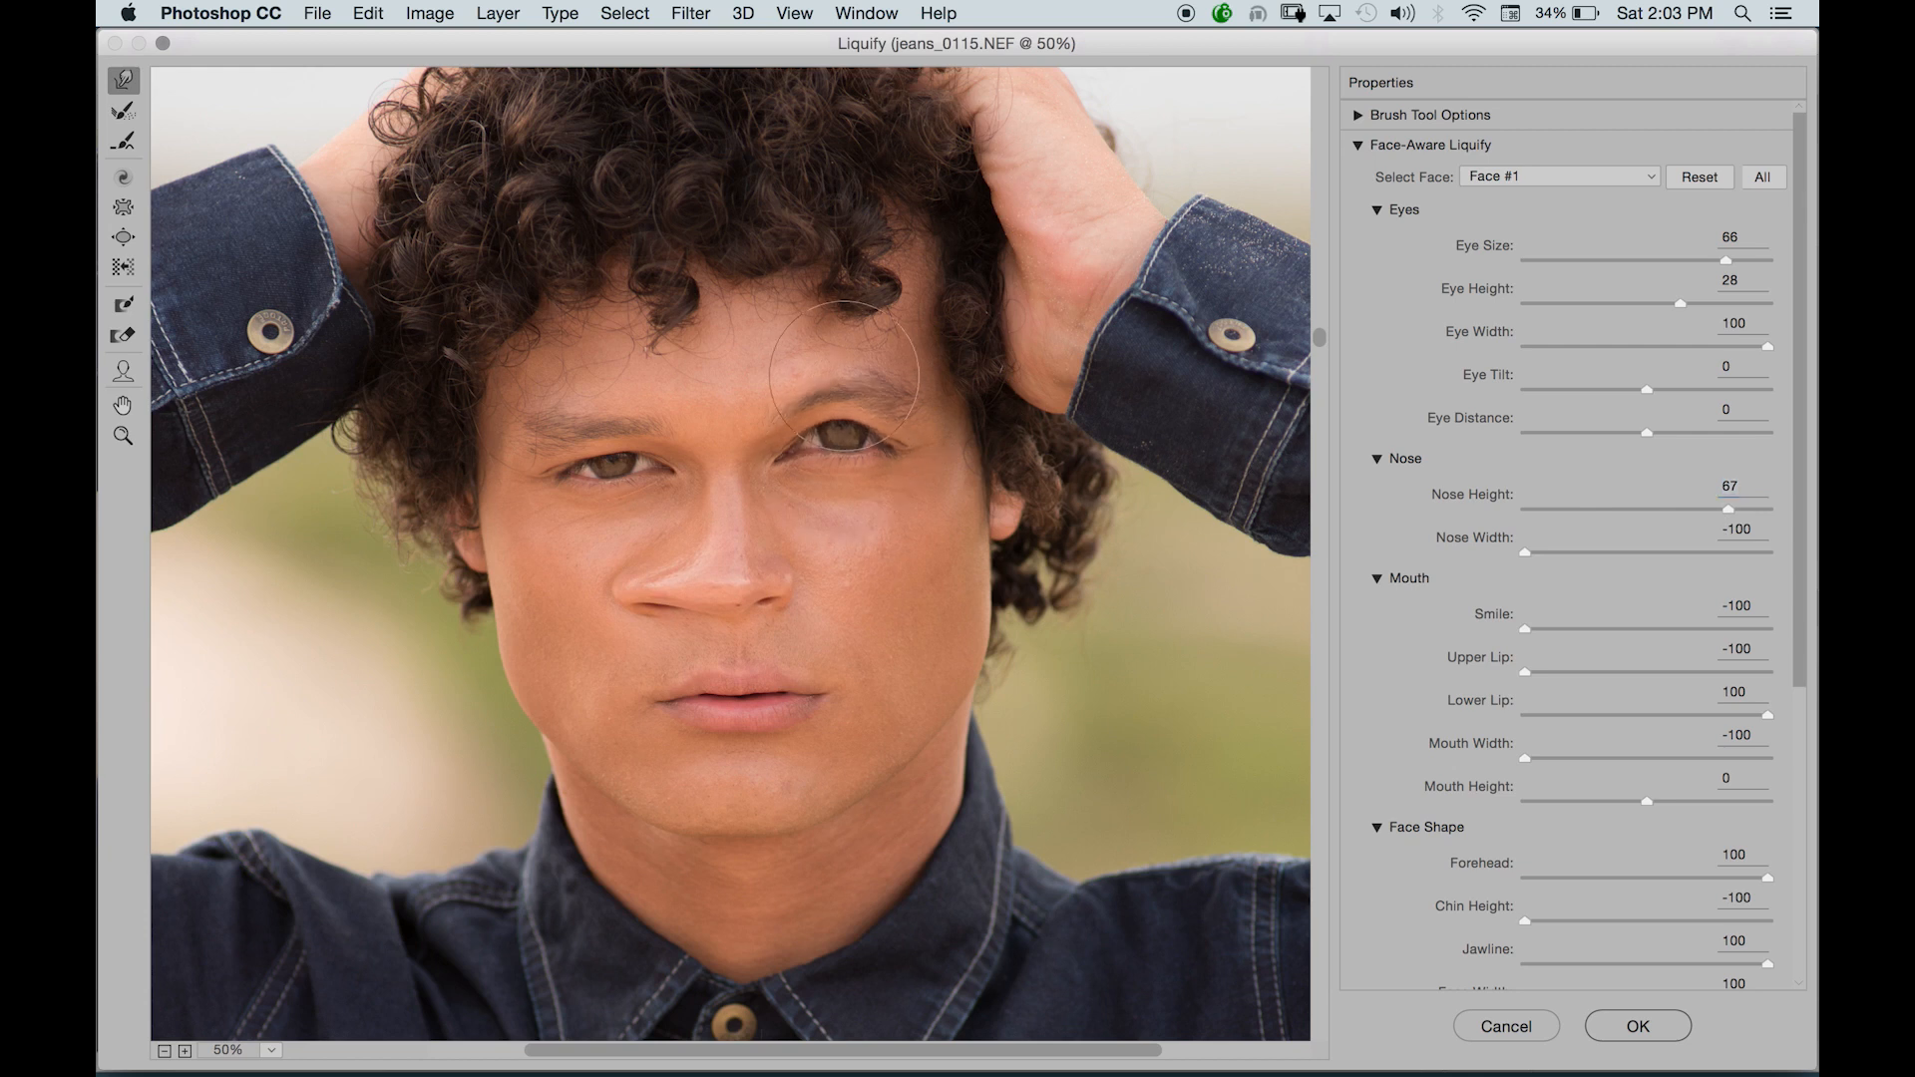
{"action": "left_click_drag", "start_coordinate": [1725, 262], "coordinate": [1620, 282]}
{"action": "left_click_drag", "start_coordinate": [1770, 291], "coordinate": [1546, 266]}
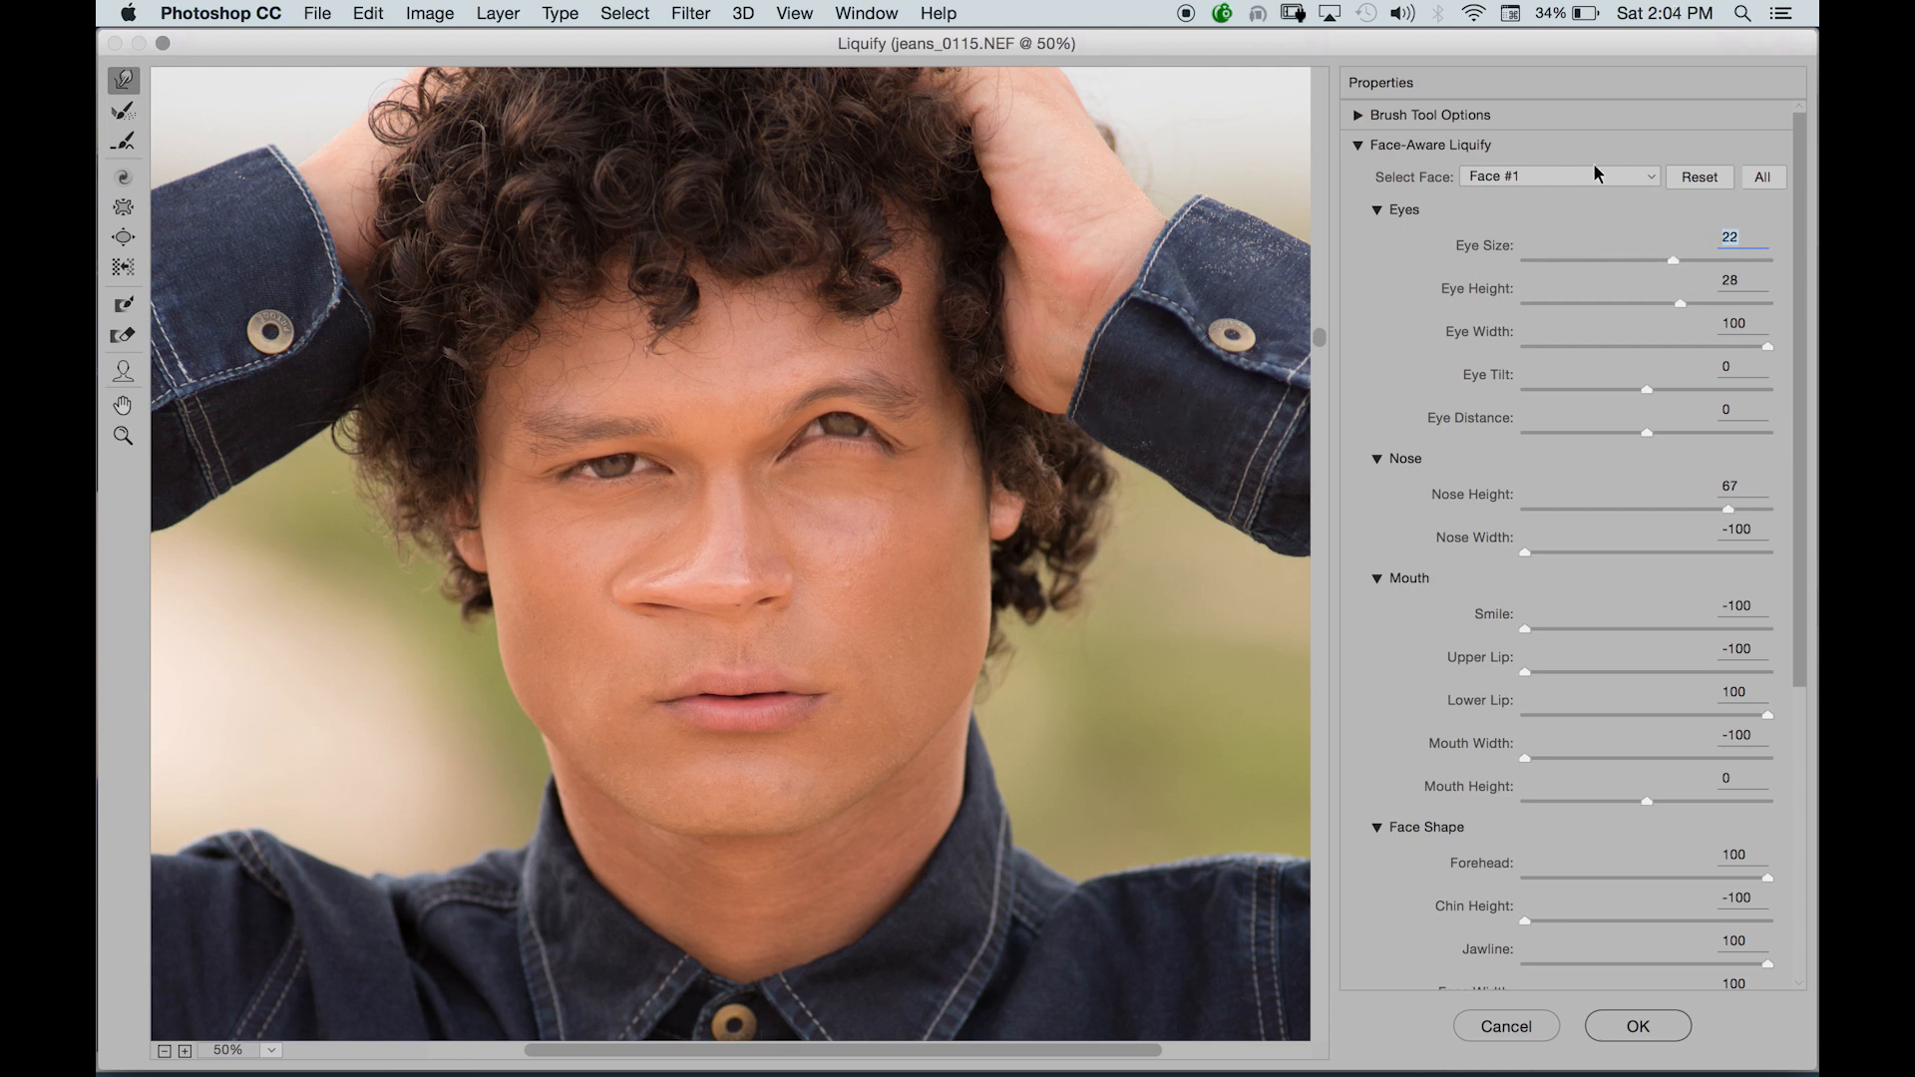
Check which faces can be selected for adjustment, and collapse the Face-Aware Liquify settings.
{"action": "left_click", "coordinate": [1511, 177]}
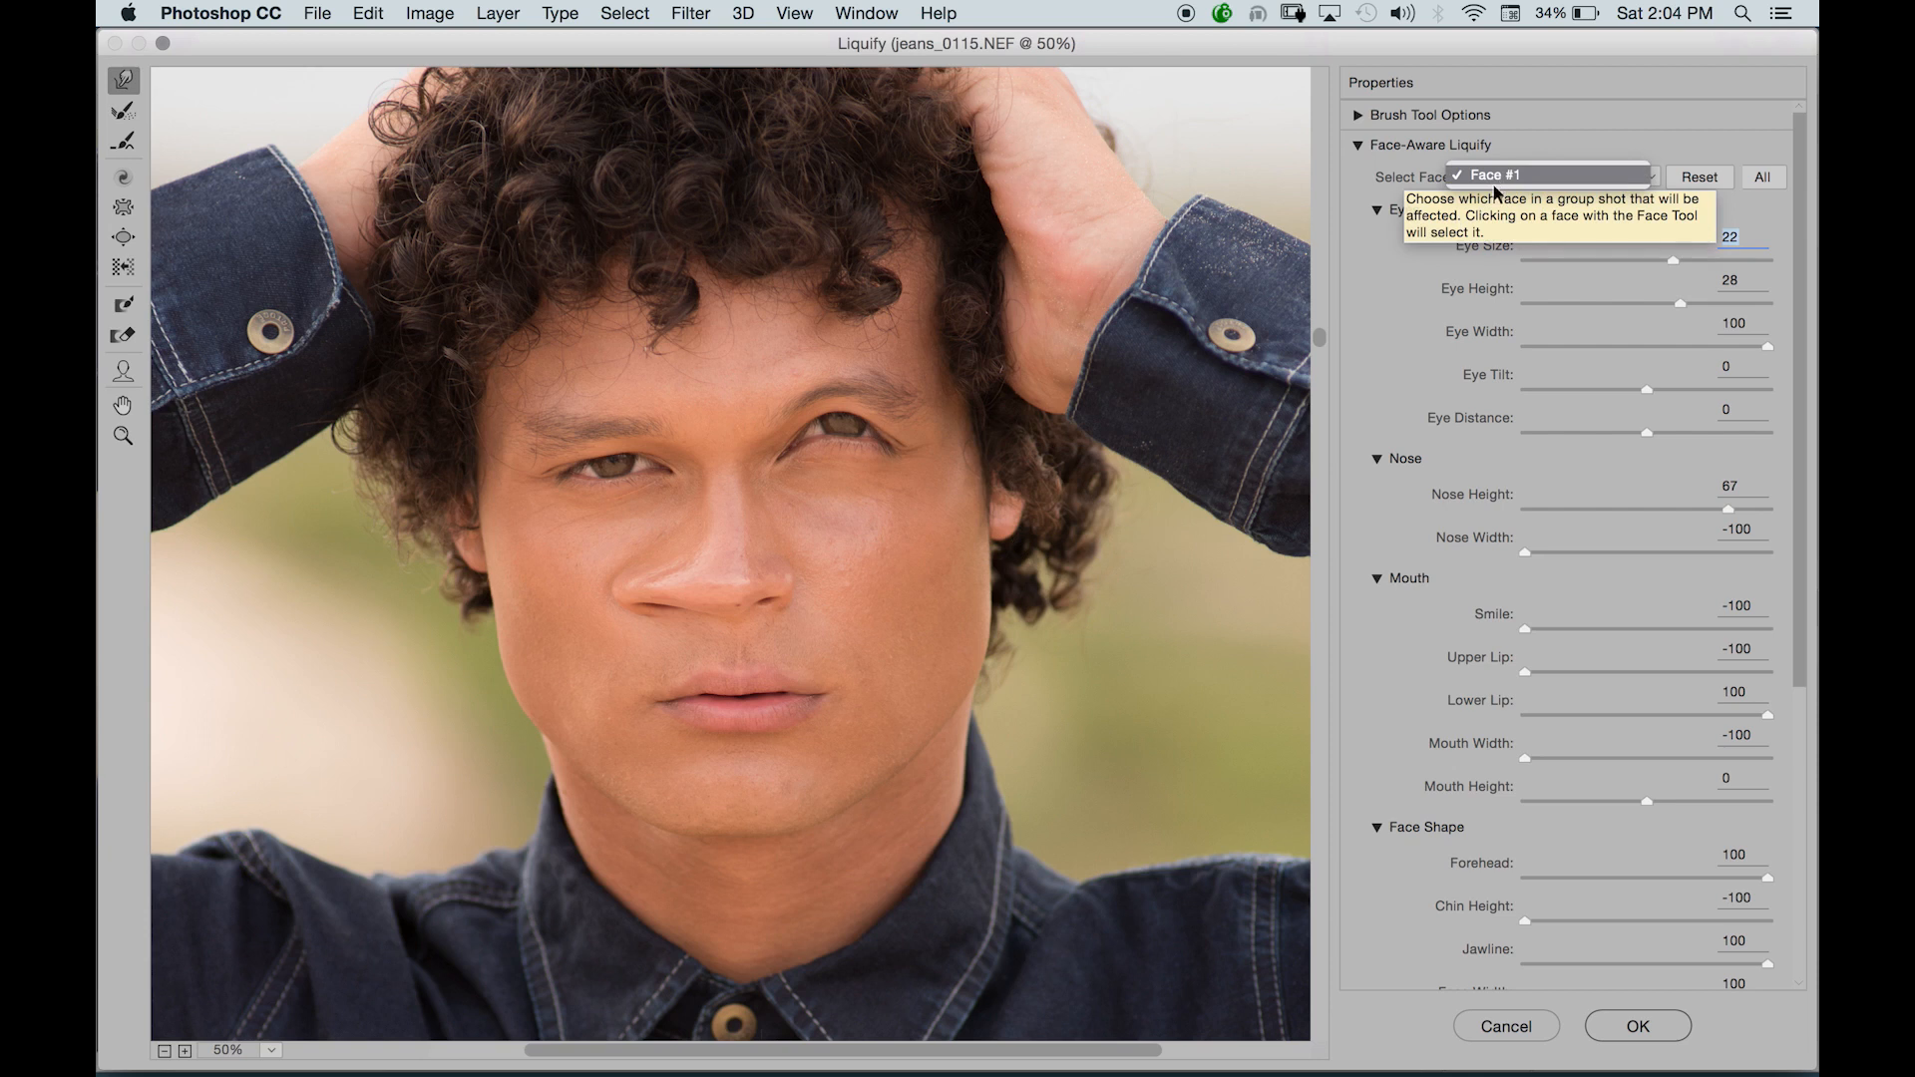
{"action": "left_click", "coordinate": [1534, 122]}
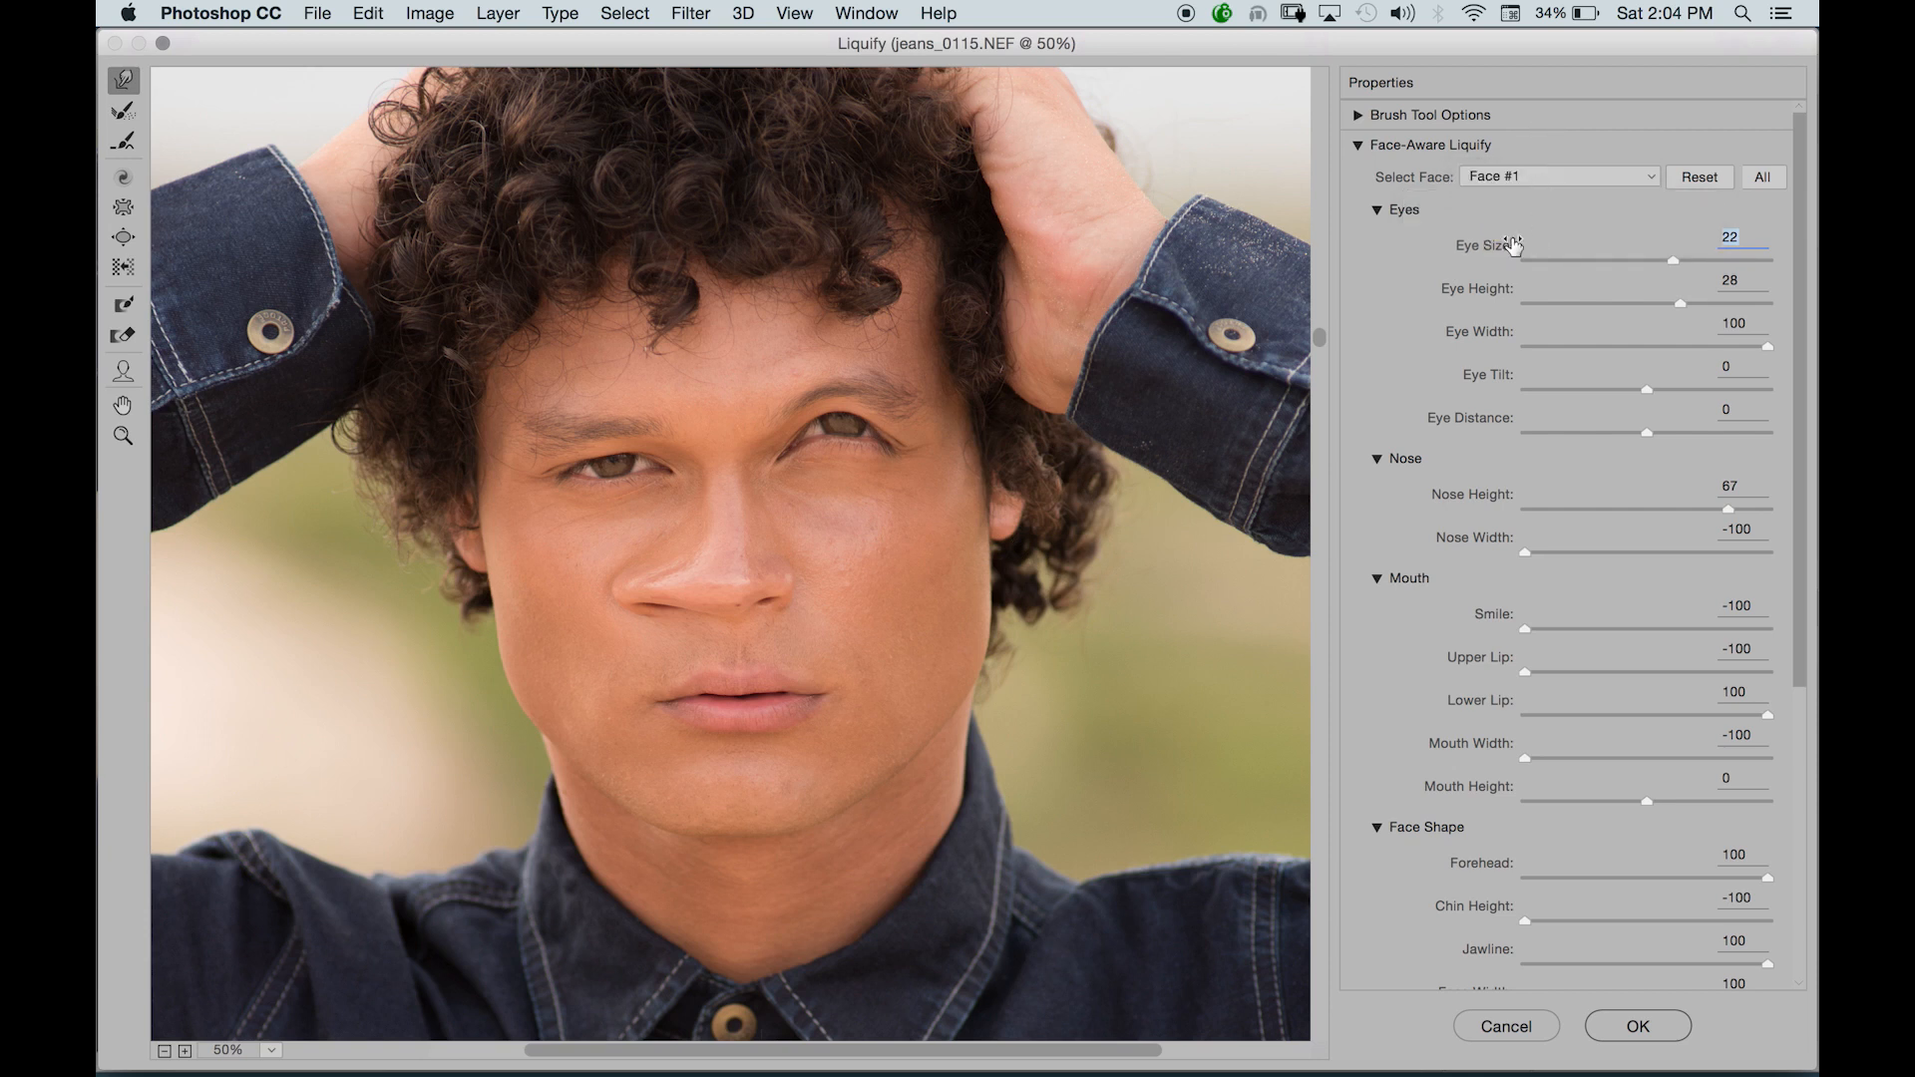
{"action": "left_click", "coordinate": [1359, 146]}
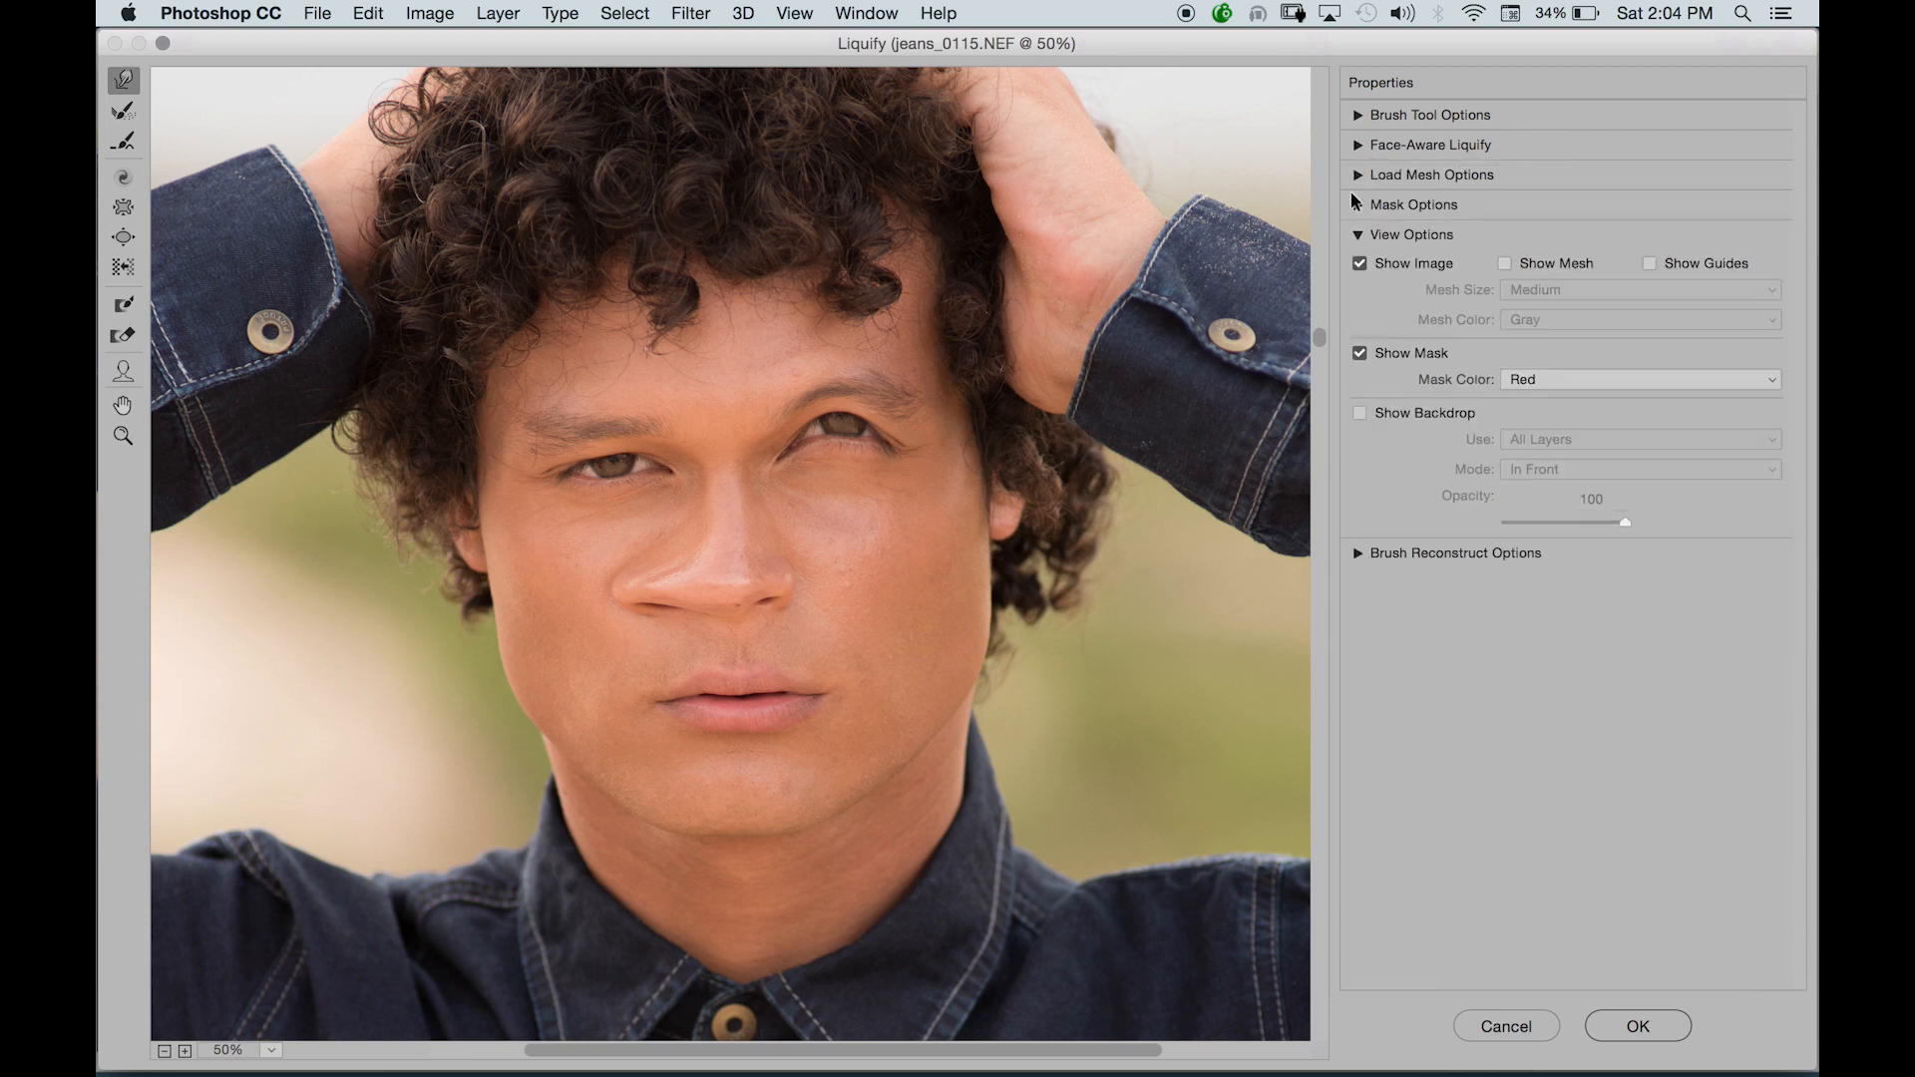
Apply the Liquify edits to the portrait, and undo the filter.
{"action": "left_click", "coordinate": [1629, 1023]}
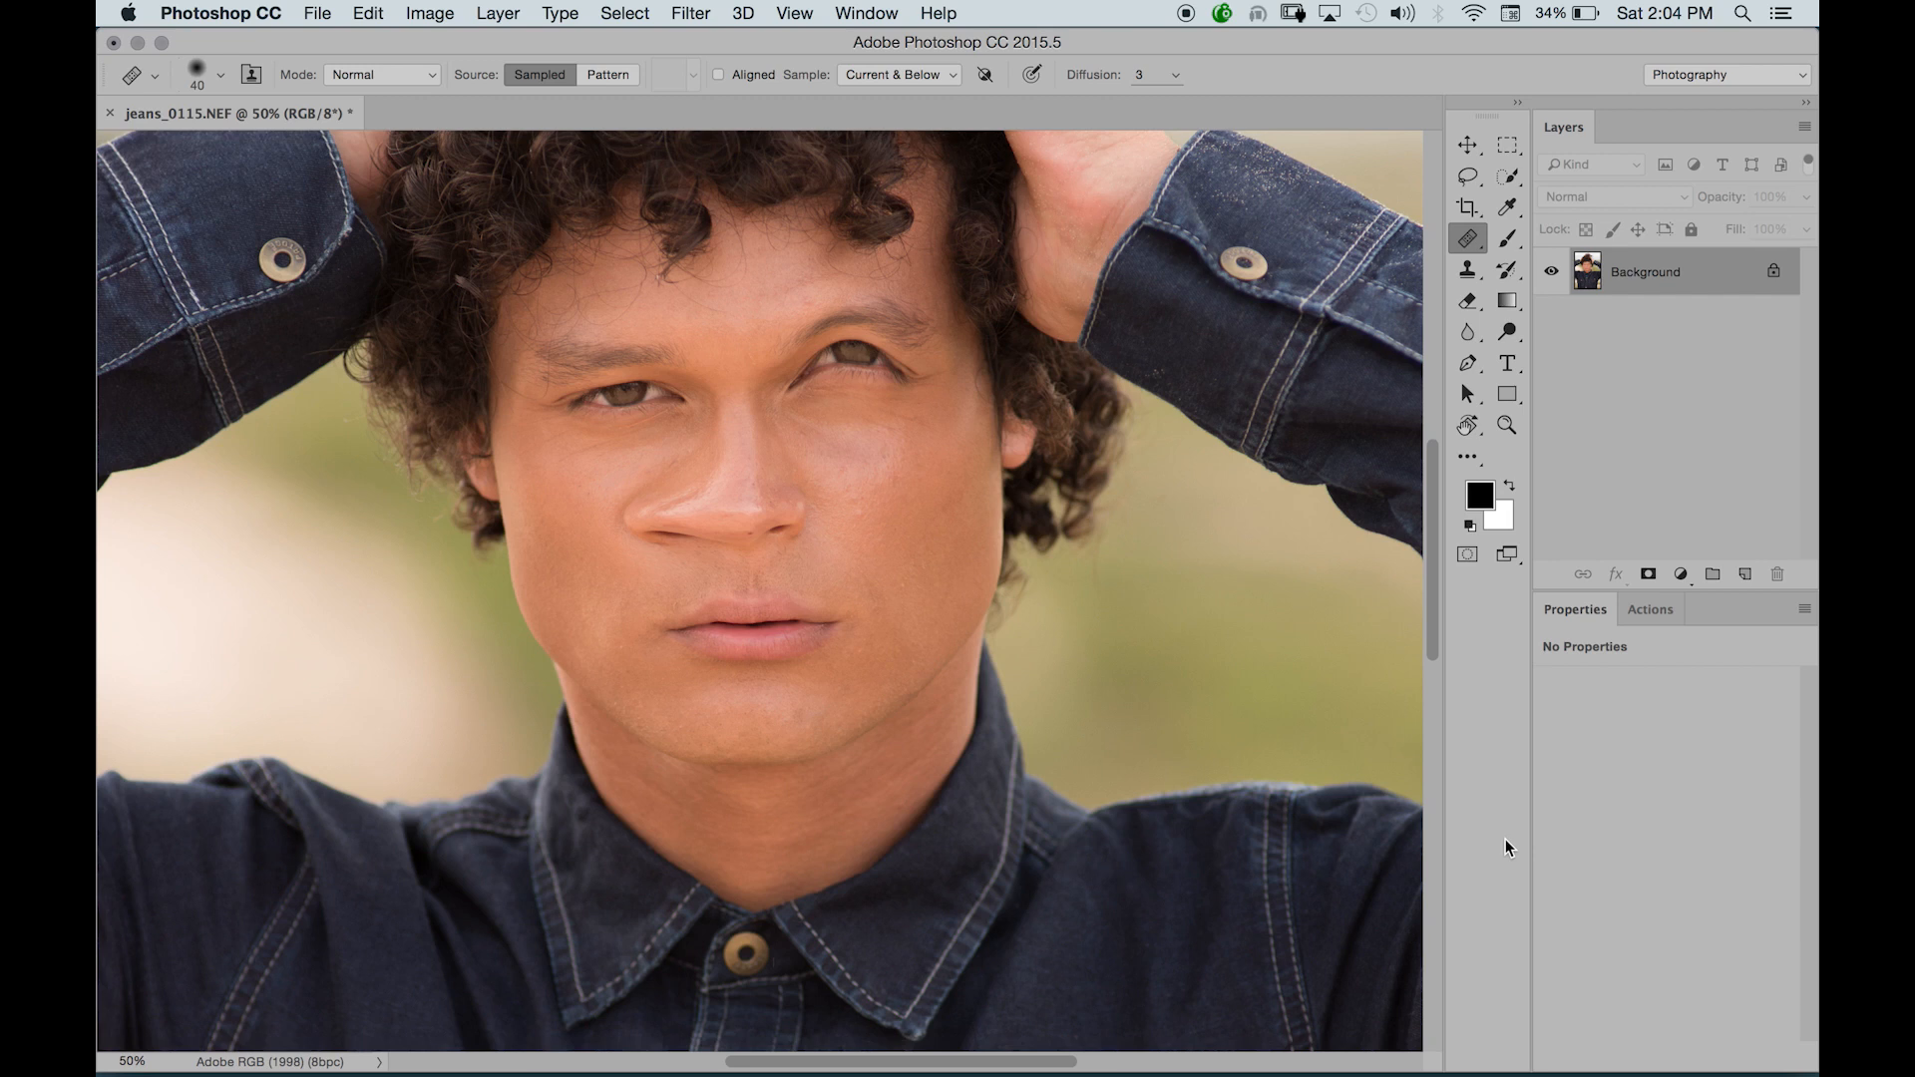
{"action": "key", "text": "super+z"}
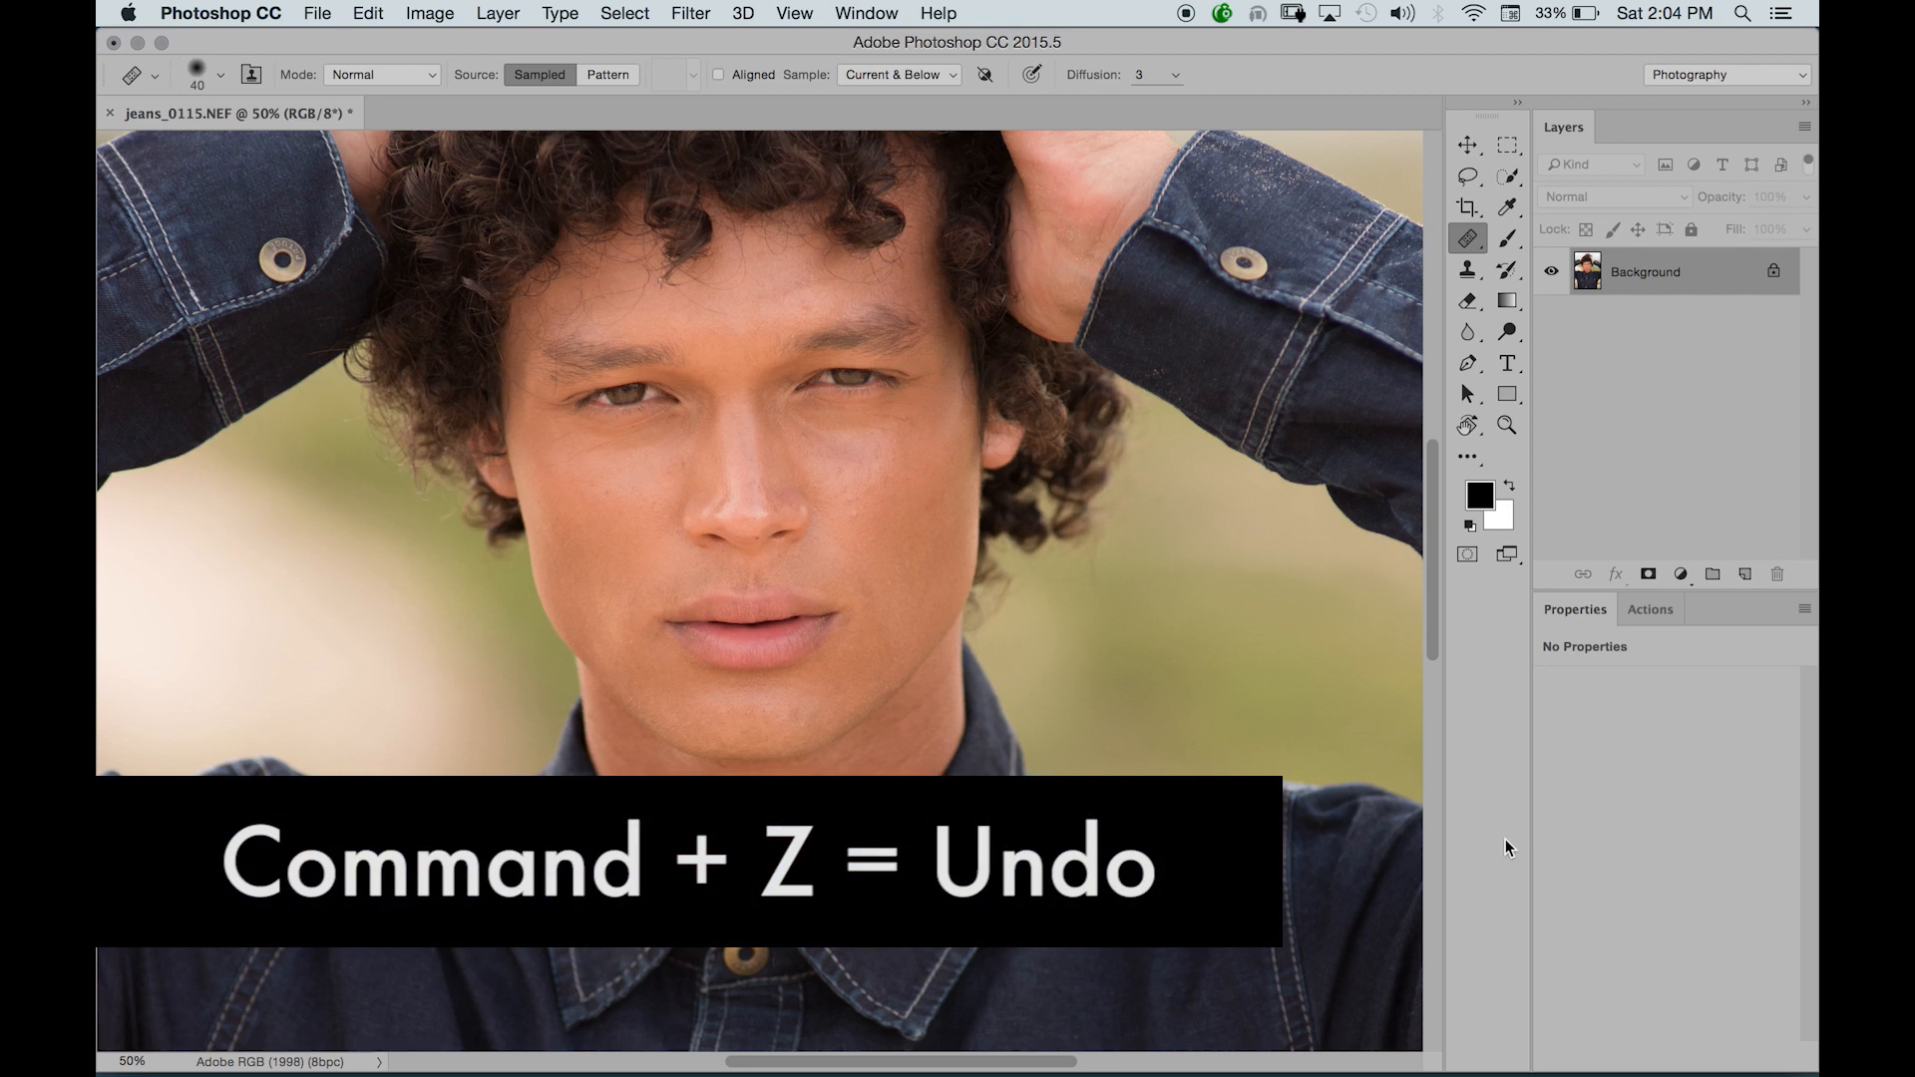